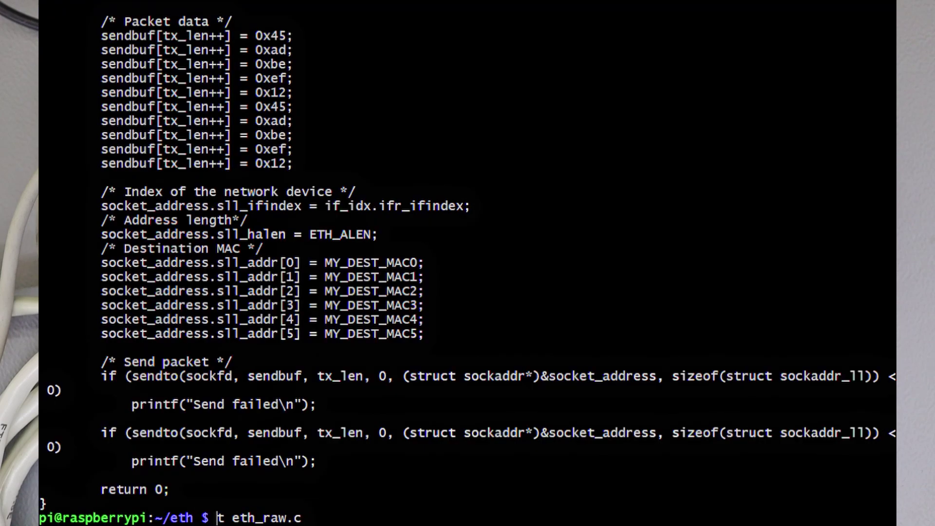
key("Delete")
type("nano")
key("Return")
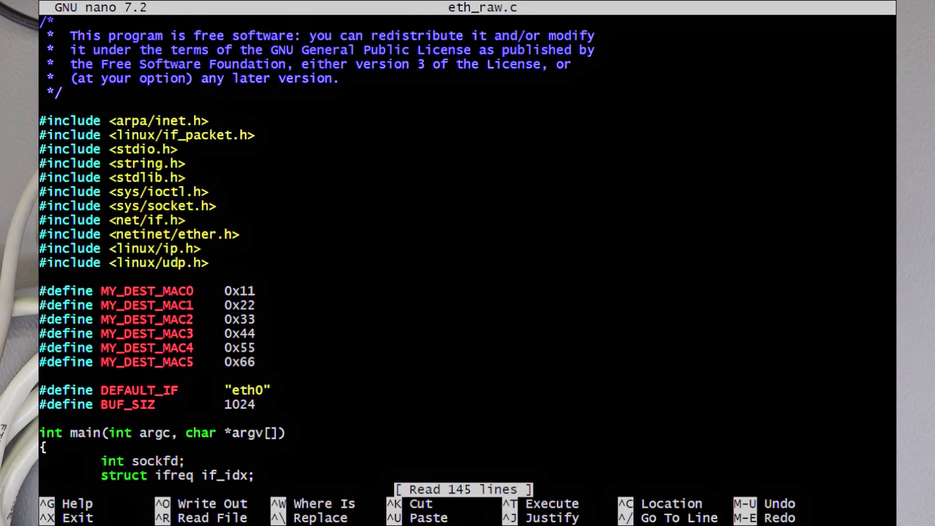
key("Down")
key("Down")
key("Down")
key("Down")
key("Down")
key("Down")
key("Down")
key("Down")
key("Down")
key("Down")
key("Down")
key("Down")
key("Down")
key("Down")
key("Down")
key("Down")
key("Down")
key("Down")
key("Down")
key("Down")
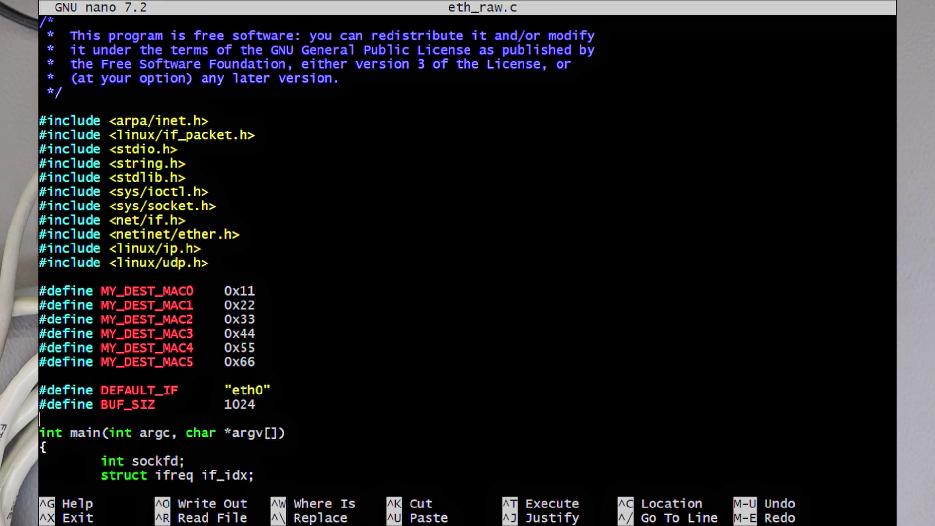
key("Page_Down")
key("Page_Down")
key("Page_Down")
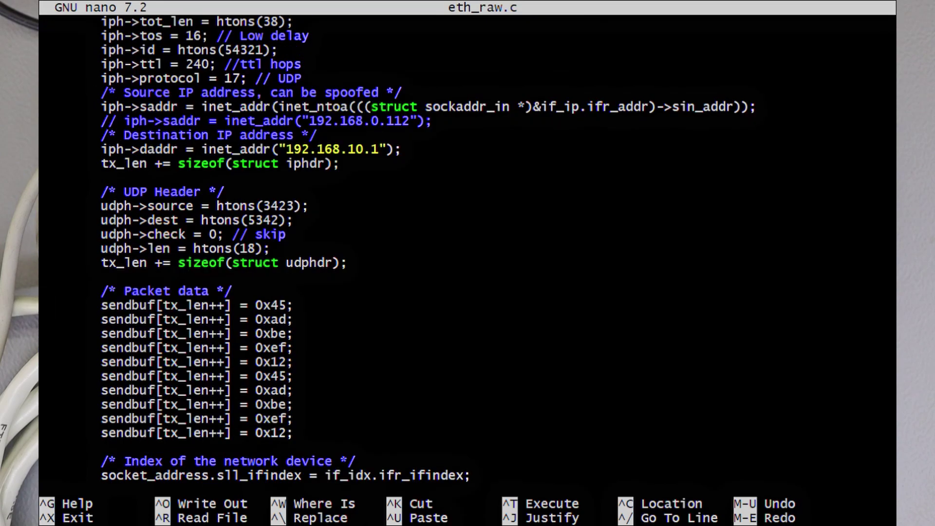
key("Up")
key("Up")
key("Up")
key("Up")
key("Up")
key("Up")
key("Up")
key("Up")
key("Up")
key("Up")
key("Down")
key("Down")
key("Down")
key("Down")
key("Down")
key("Down")
key("Down")
key("Down")
key("Down")
key("Down")
key("Page_Up")
key("Page_Down")
key("Page_Down")
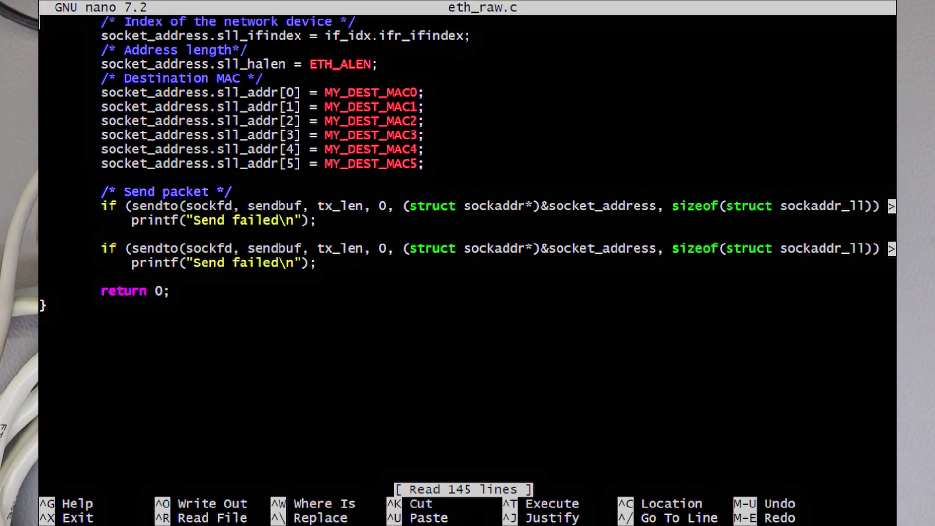
key("ctrl+x")
Print the fast_eth.sh script with cat, using Tab to complete the file name.
type("cat fast")
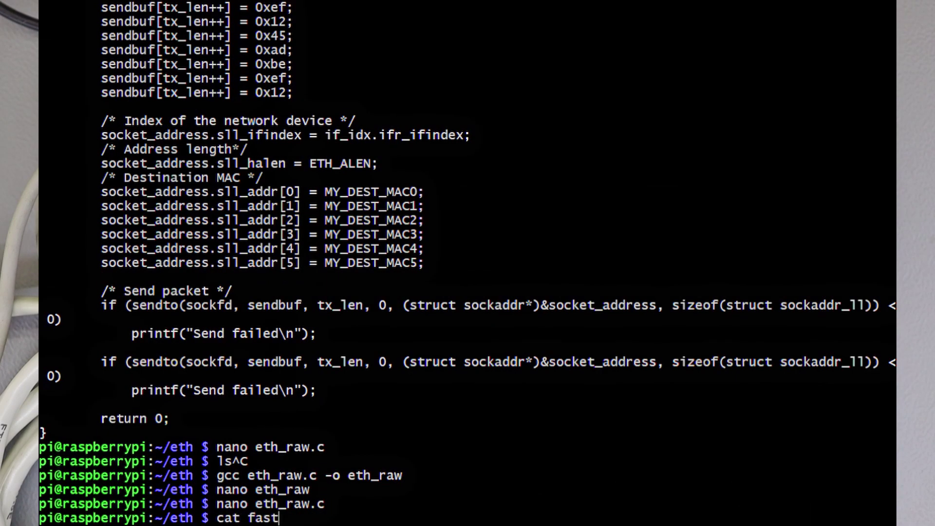
key("Tab")
key("Return")
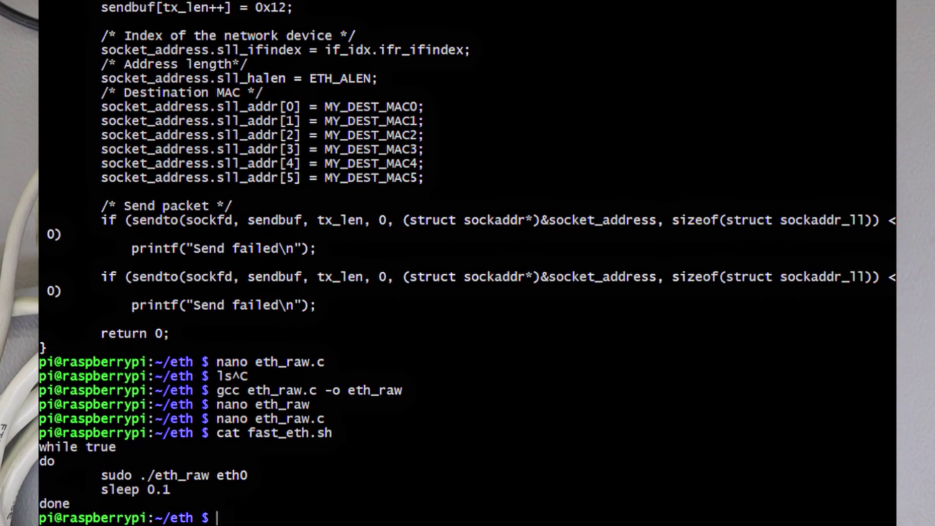
Highlight the script's while loop, its eth_raw and sleep lines, and the eth_raw eth0 command.
left_click_drag(86, 518, 41, 450)
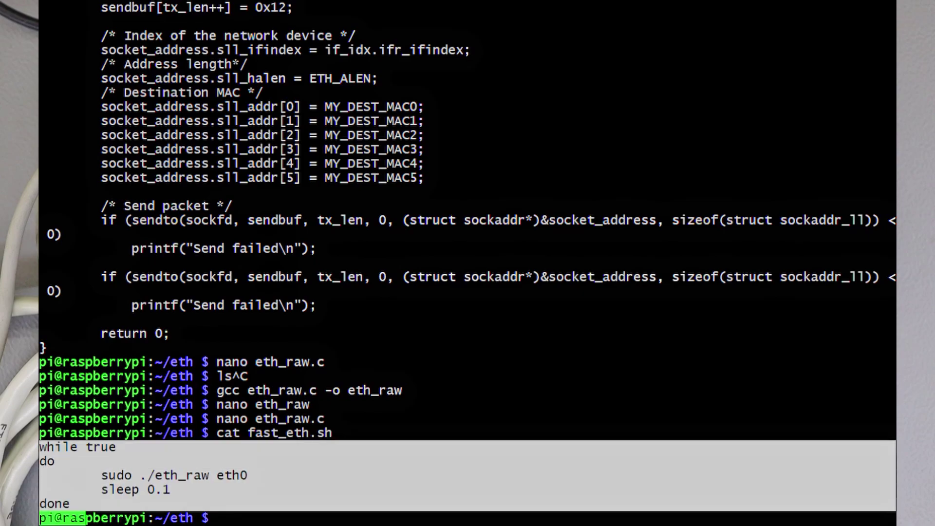
left_click_drag(243, 487, 102, 481)
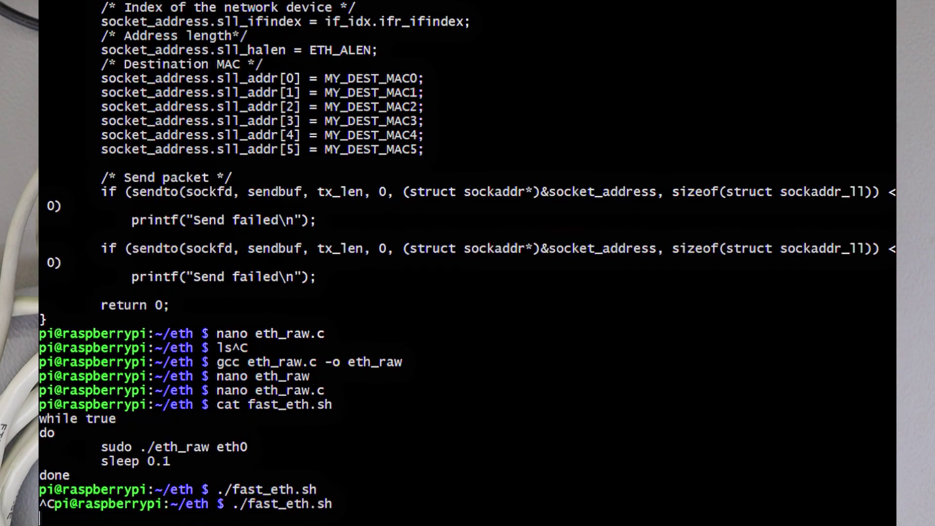
left_click_drag(325, 77, 424, 149)
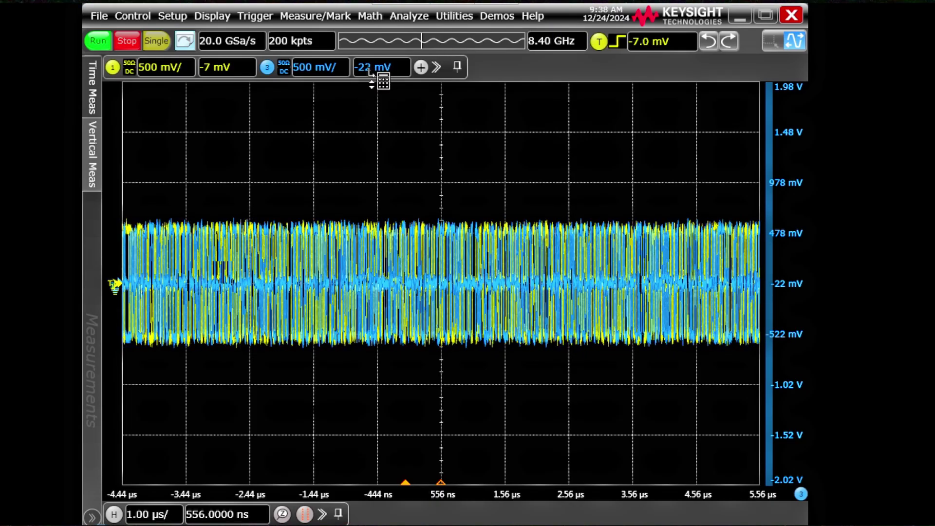
Check the acquisition settings, then step the horizontal scale down to 20 ns/div.
left_click(250, 41)
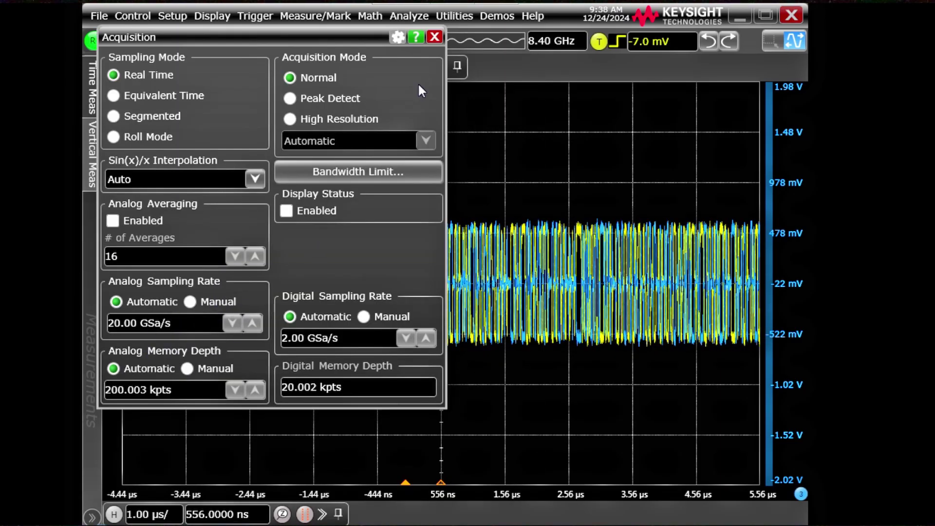
left_click(434, 38)
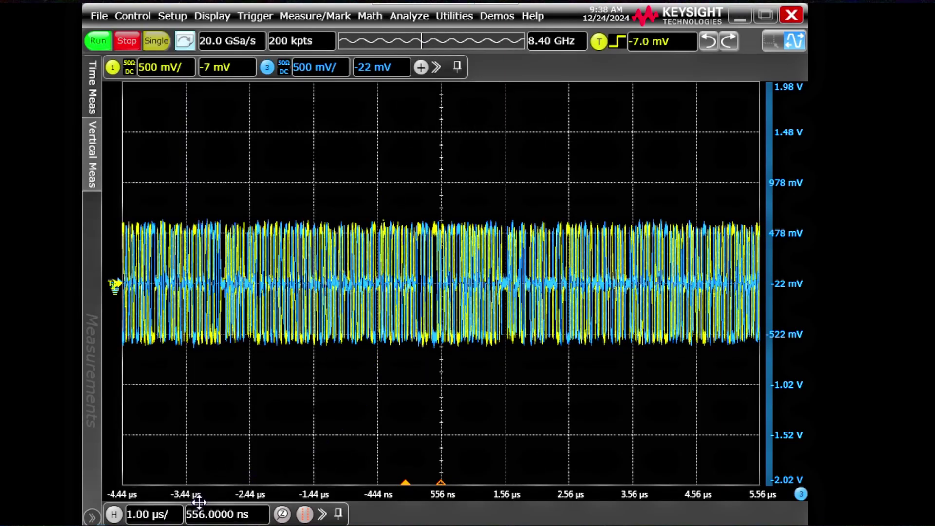
left_click(171, 515)
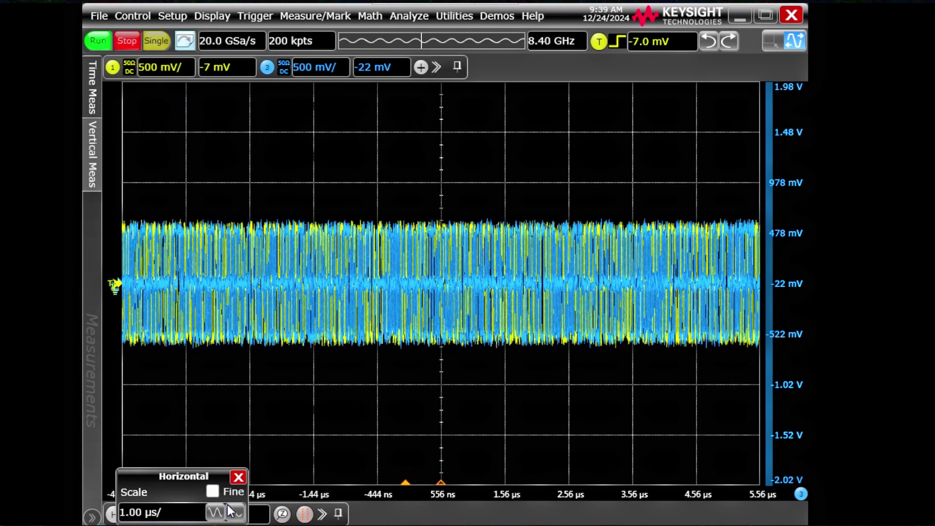
left_click(233, 513)
left_click(233, 513)
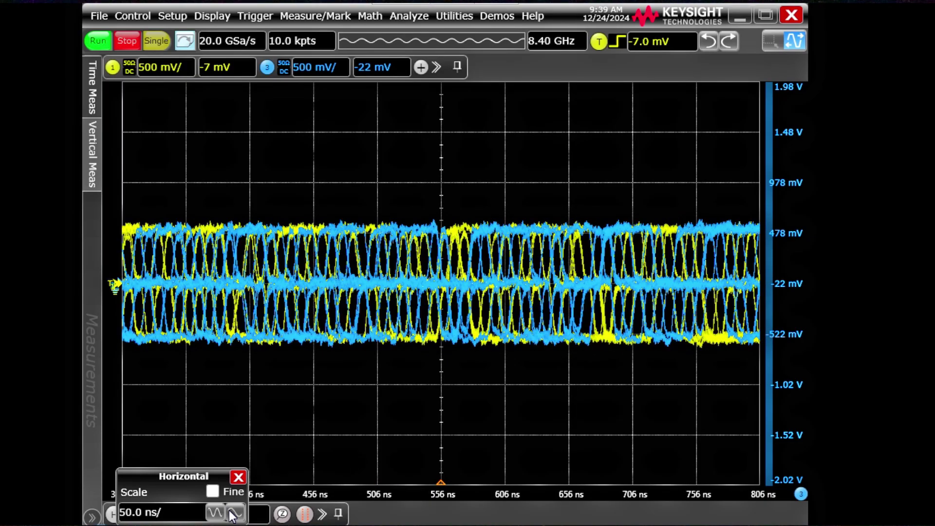
left_click(232, 513)
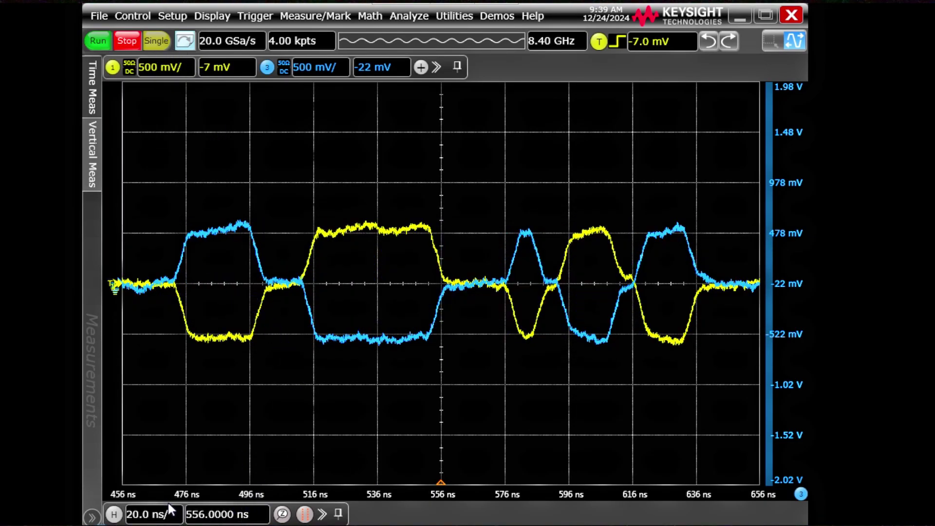
scroll(229, 516, "down", 2)
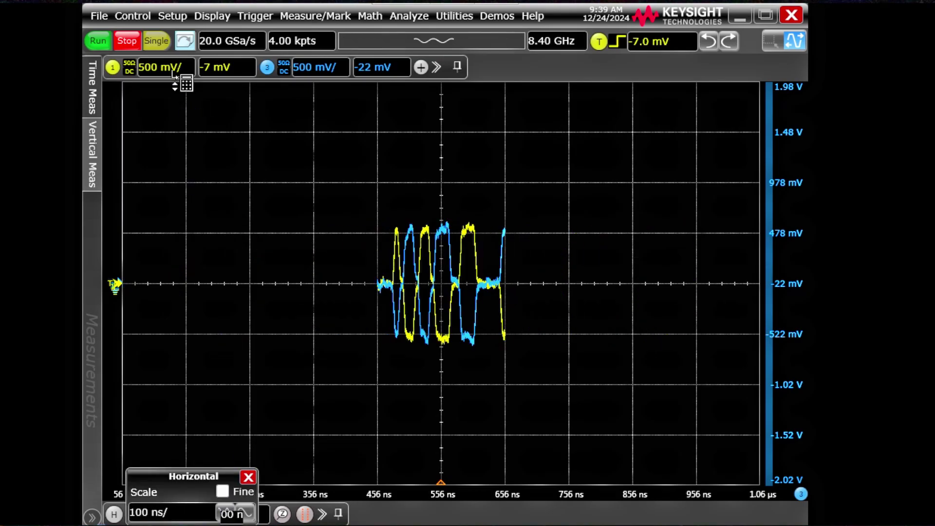
Take a Single acquisition and bring the timebase back down to 20 ns/div.
left_click(155, 43)
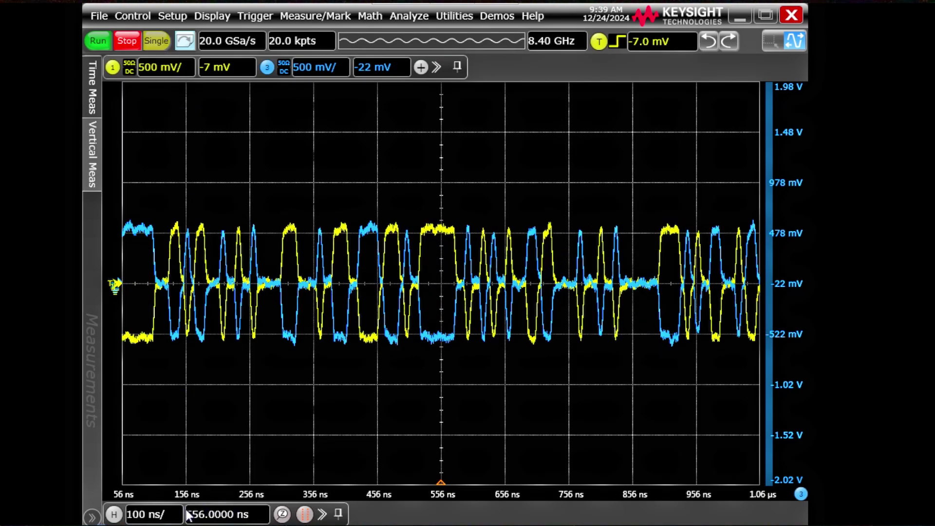
left_click(181, 514)
left_click(244, 518)
left_click(244, 519)
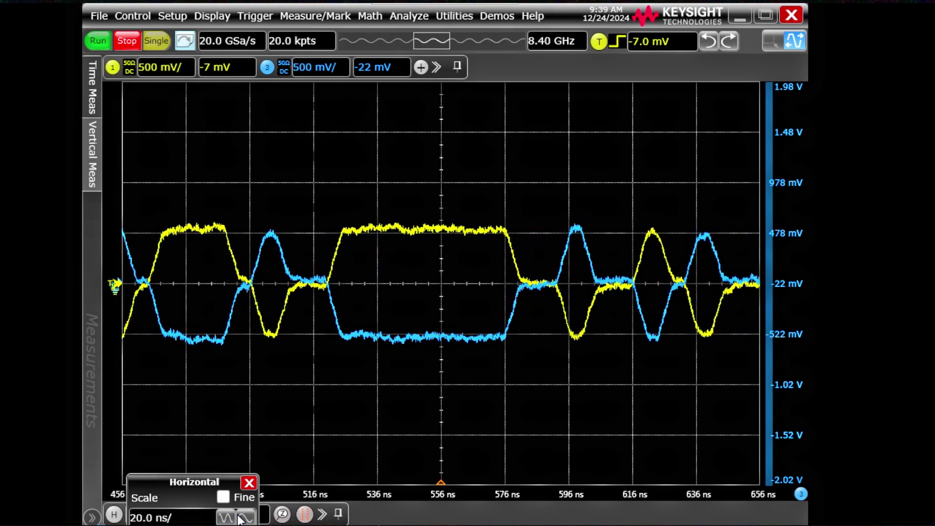
left_click(290, 12)
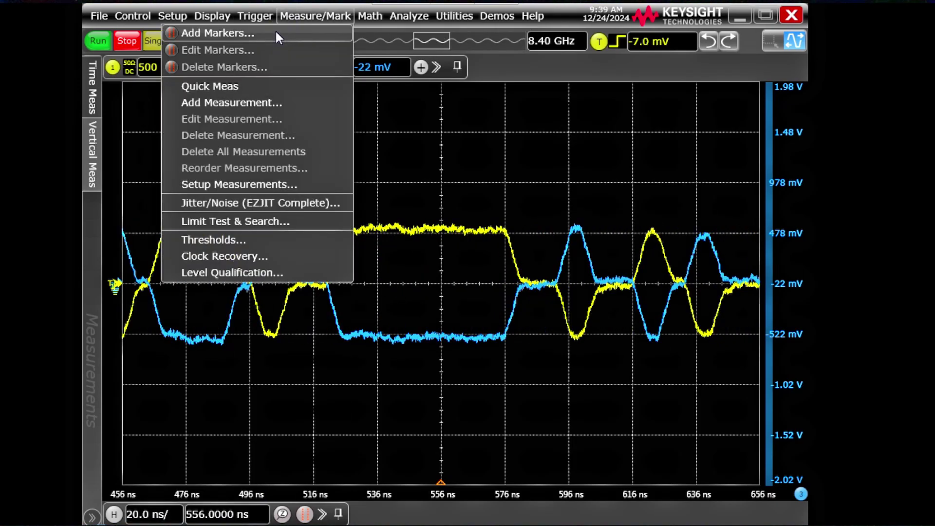
left_click(276, 31)
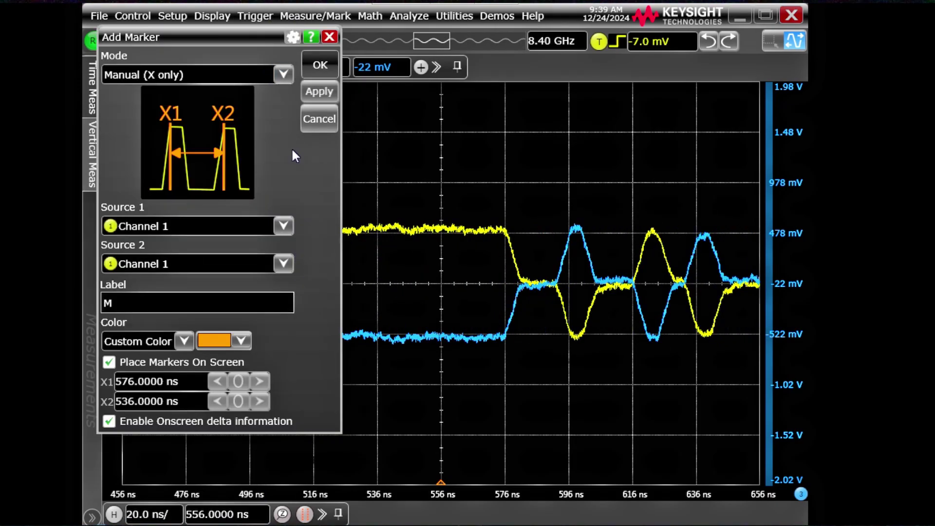
key("Return")
mouse_move(378, 272)
left_mouse_down()
mouse_move(253, 267)
mouse_move(280, 257)
left_mouse_up()
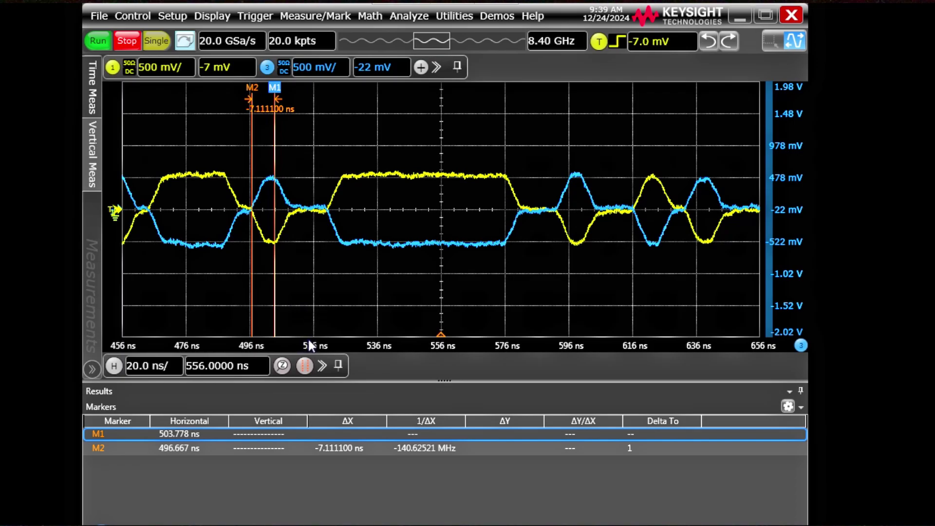
left_click(263, 315)
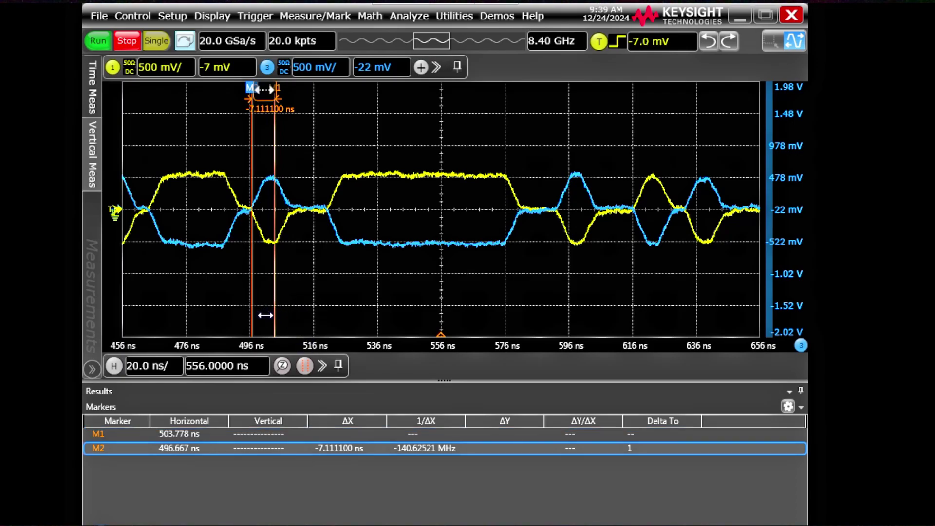
left_click_drag(267, 315, 258, 315)
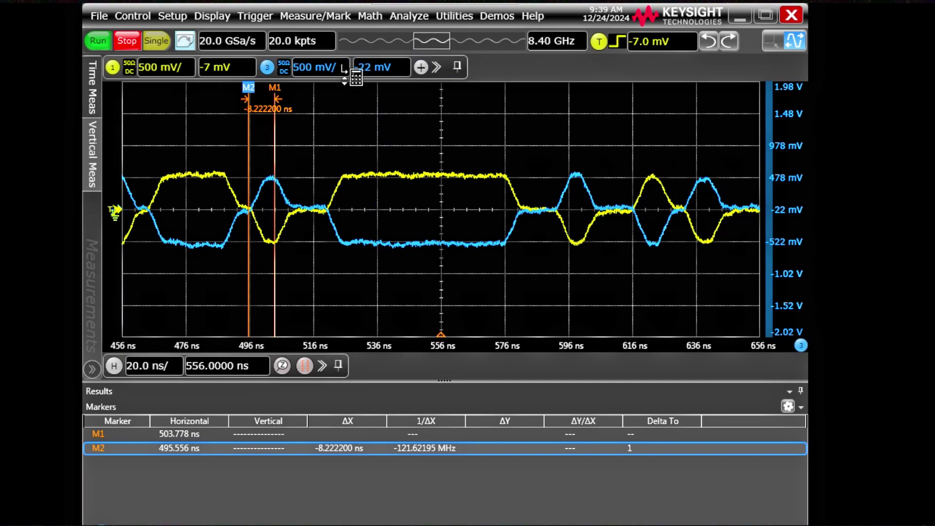
left_click(319, 19)
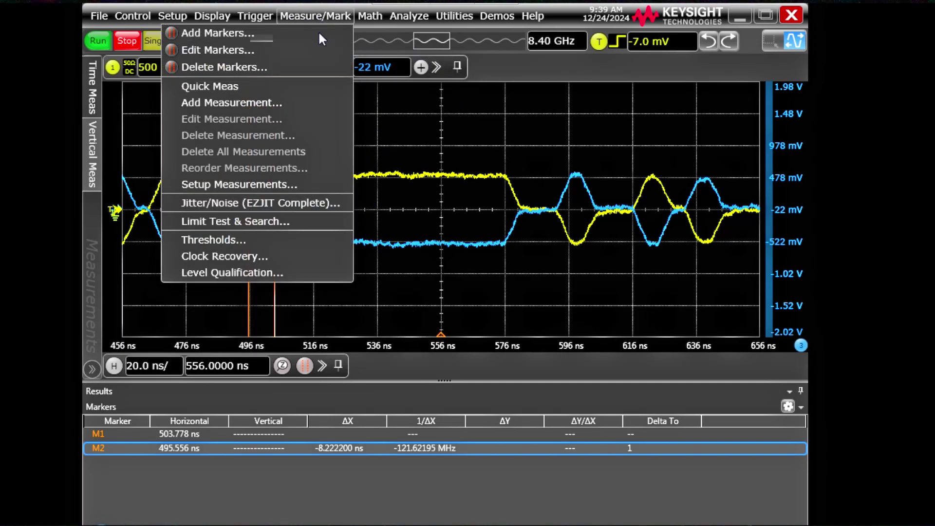
left_click(308, 67)
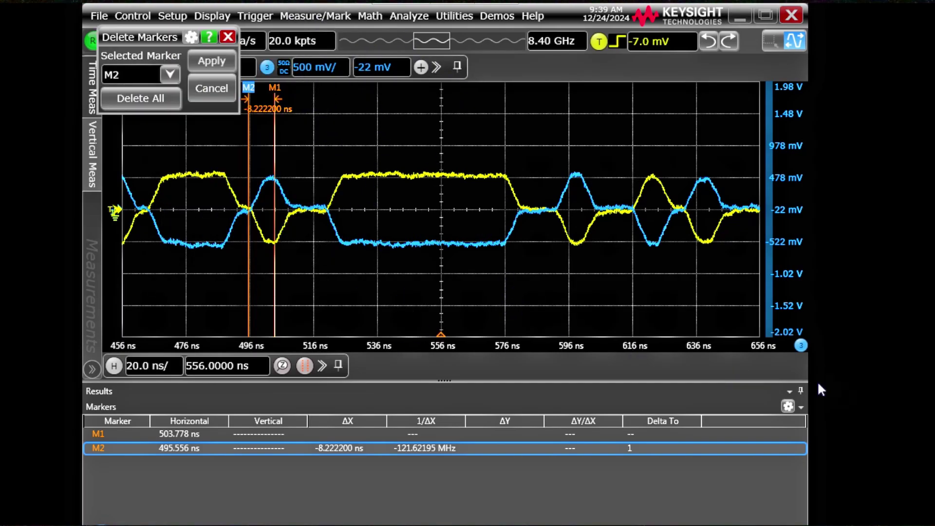
left_click(212, 61)
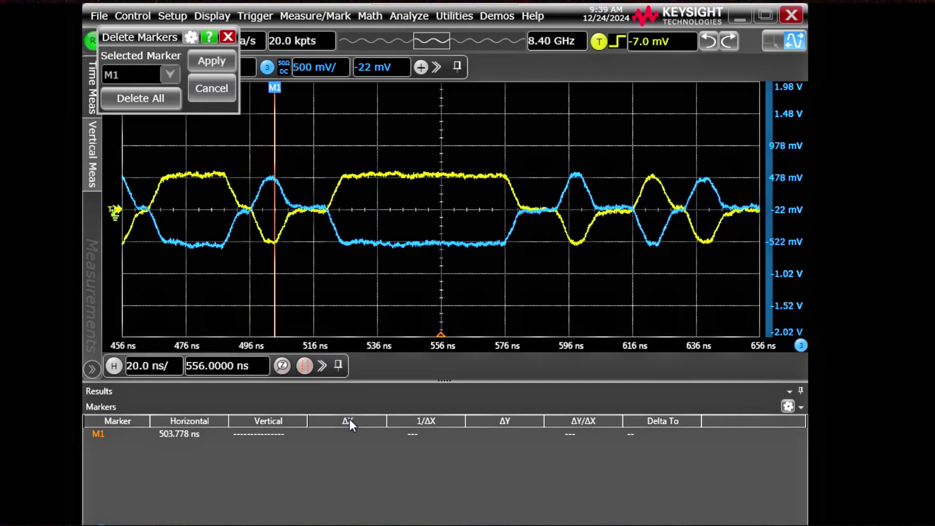
left_click(229, 59)
Widen the timebase through 100 ns to 2 µs/div and take a Single acquisition.
left_click(227, 37)
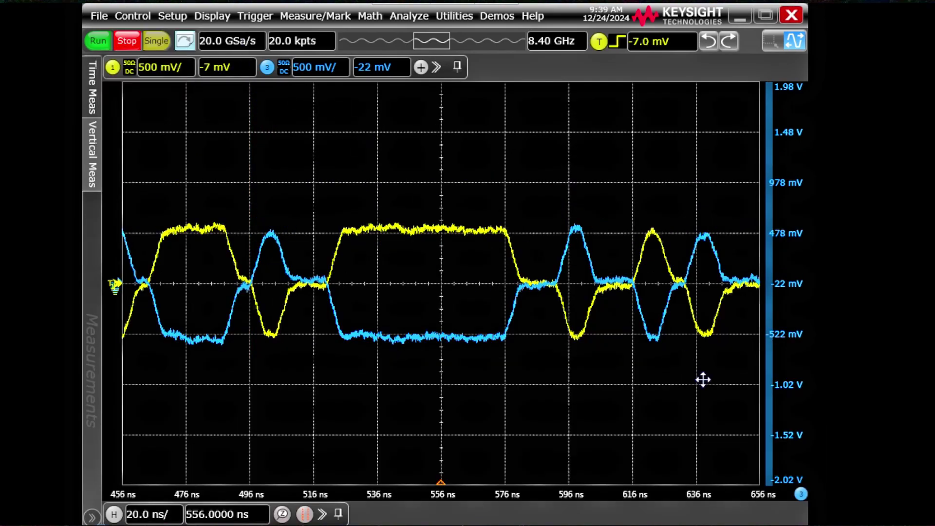
left_click(161, 515)
left_click(166, 515)
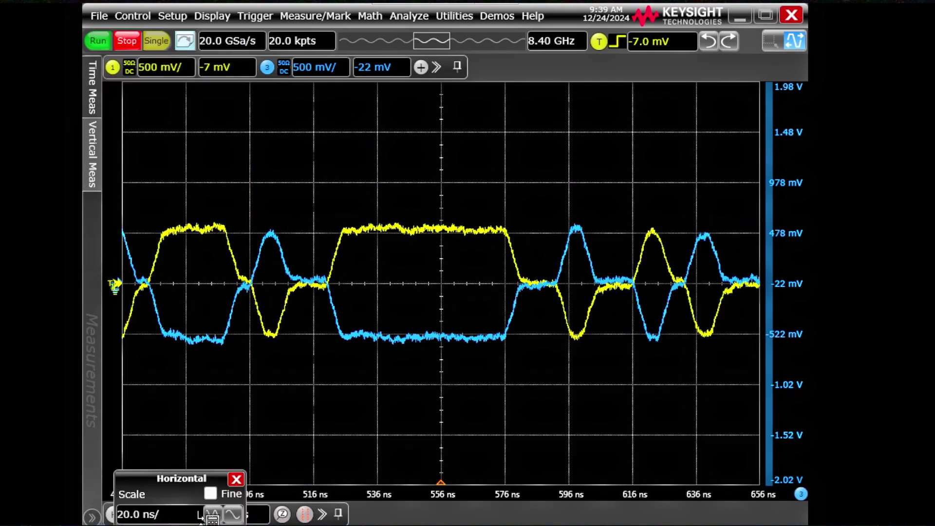
left_click(211, 515)
left_click(212, 515)
left_click(212, 515)
left_click(212, 515)
left_click(212, 515)
left_click(212, 515)
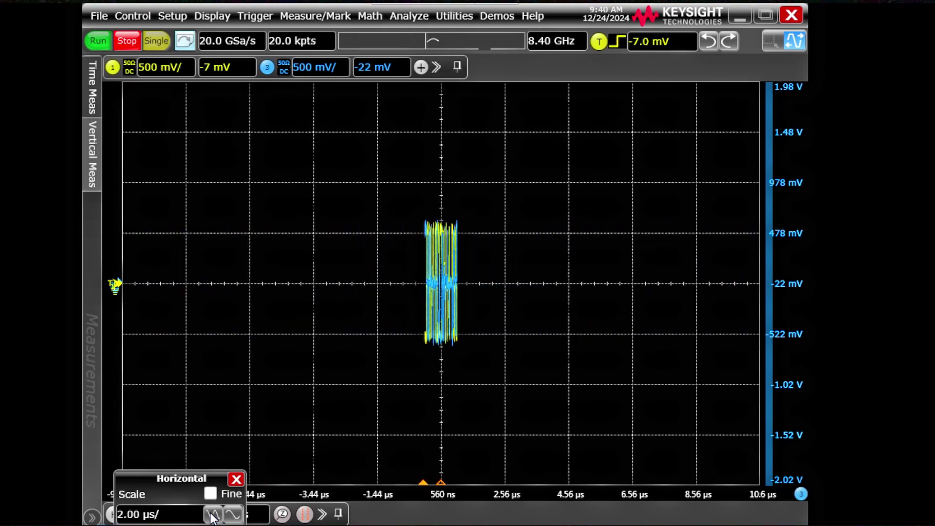
left_click(236, 479)
left_click(157, 40)
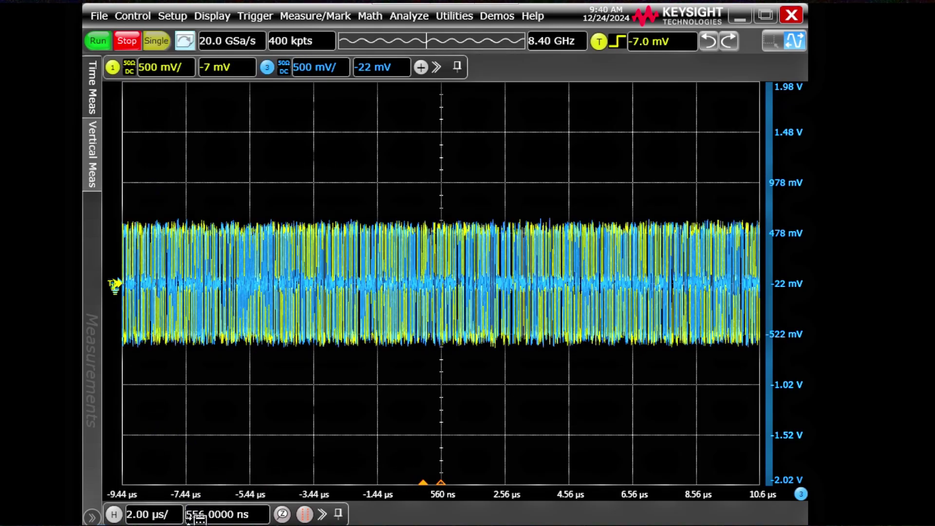
Widen the horizontal scale to 50 µs/div, dismissing the keypad unchanged.
left_click(168, 515)
left_click(212, 515)
left_click(212, 515)
left_click(212, 515)
left_click(212, 515)
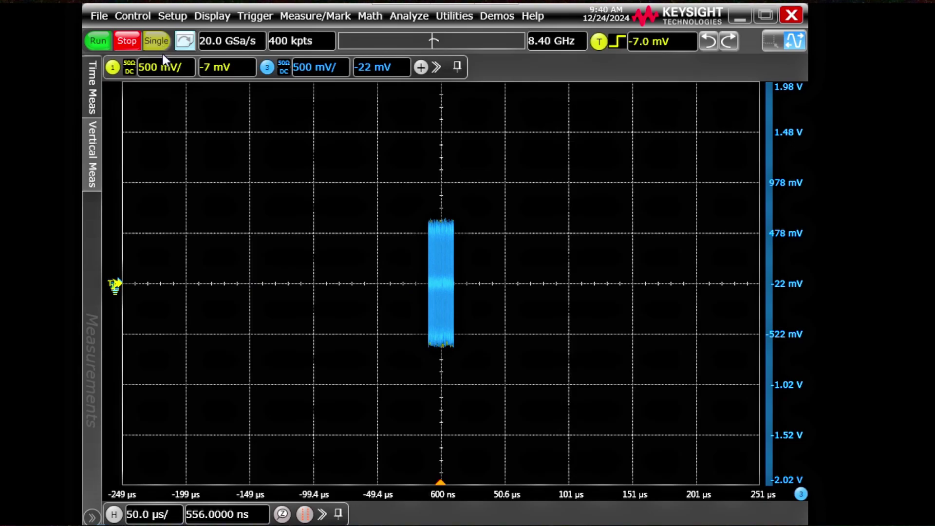
left_click(176, 512)
left_click(215, 513)
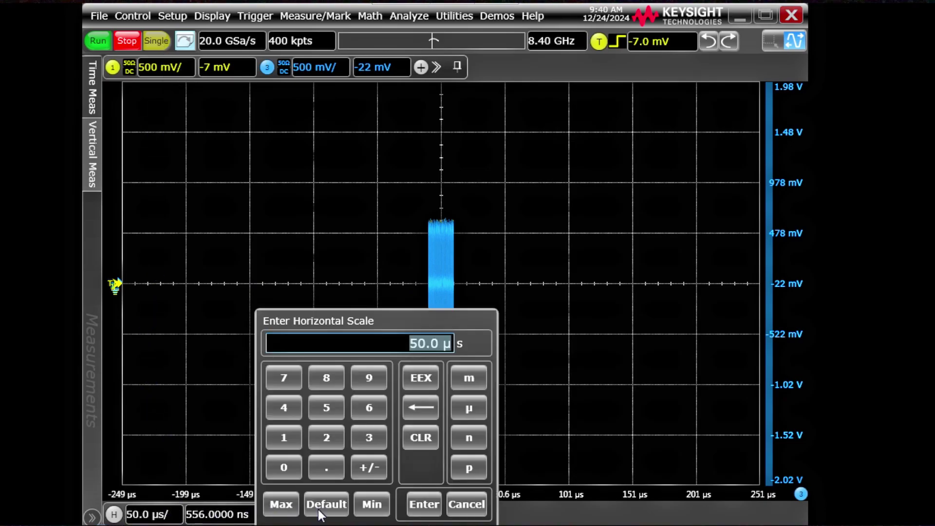
left_click(466, 504)
Step the timebase out to 2 ms/div, back to 500 µs/div, and capture a Single acquisition.
left_click(159, 514)
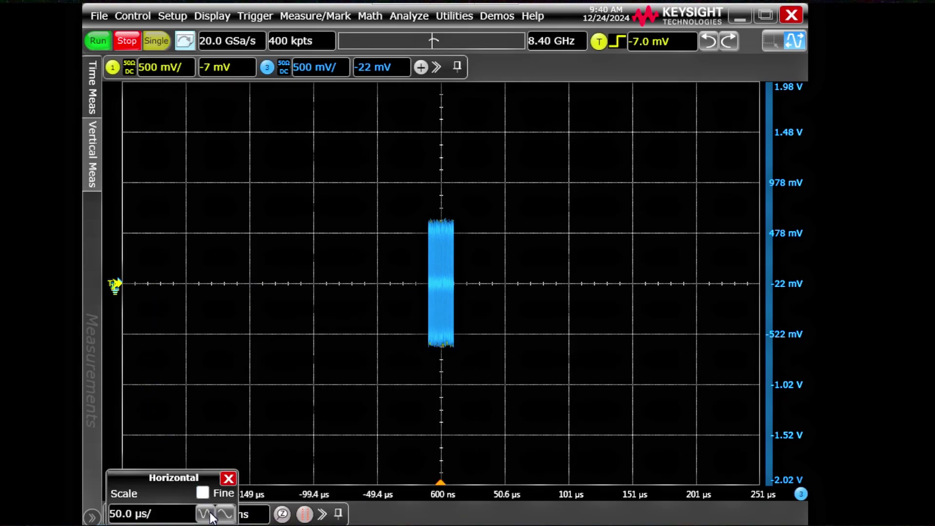
left_click(204, 514)
left_click(205, 514)
left_click(205, 514)
left_click(204, 514)
left_click(205, 514)
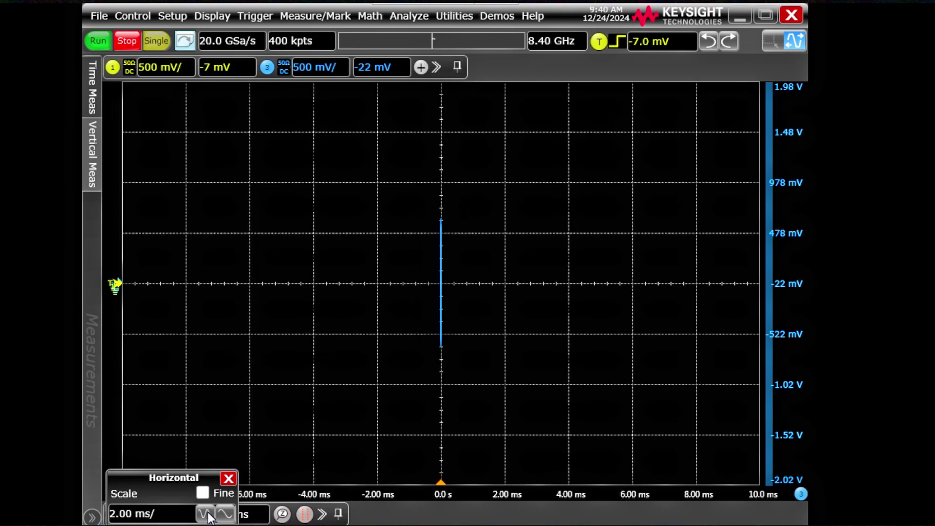
left_click(227, 515)
left_click(225, 514)
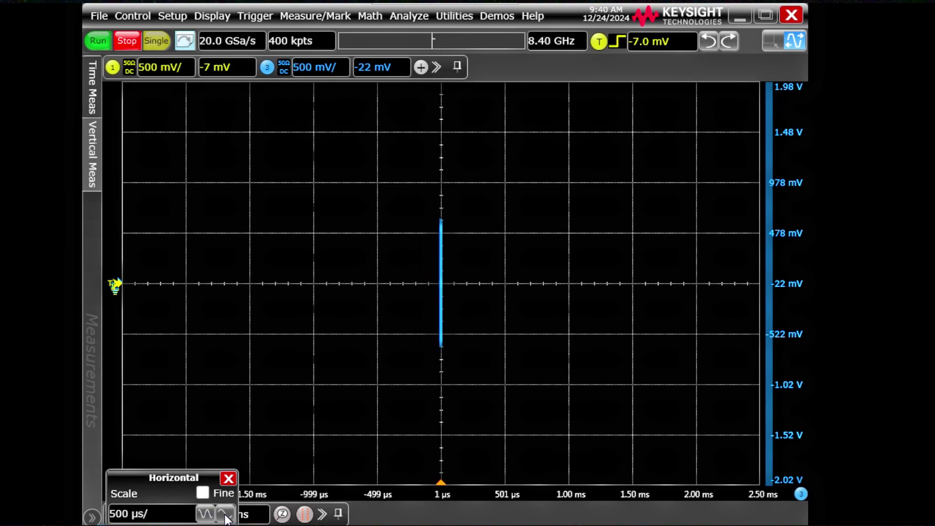
left_click(163, 42)
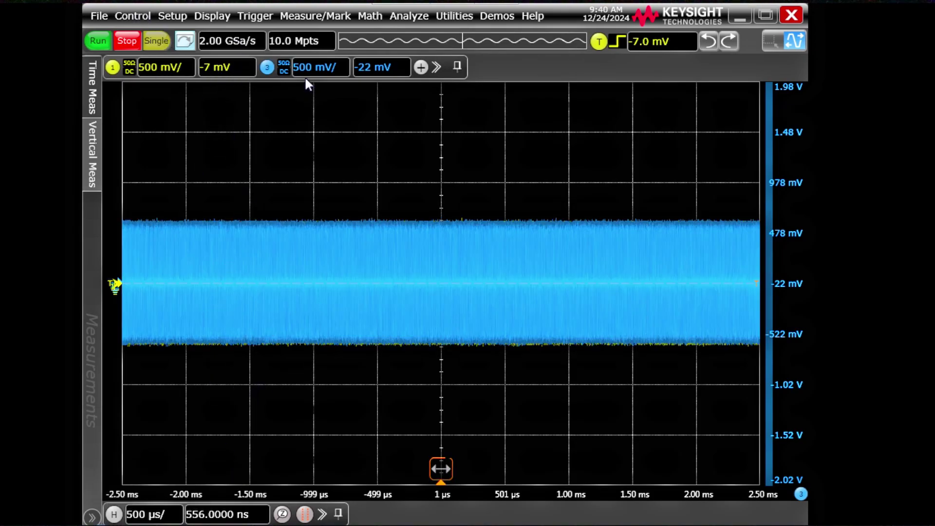
Set the timebase to 200 µs/div and capture a fresh Single acquisition at 5.00 GSa/s.
left_click(167, 520)
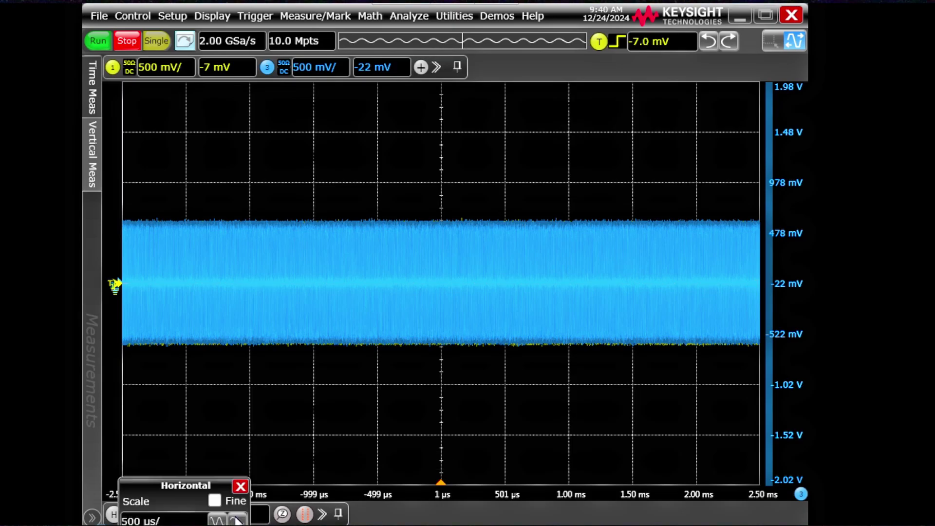
left_click(237, 520)
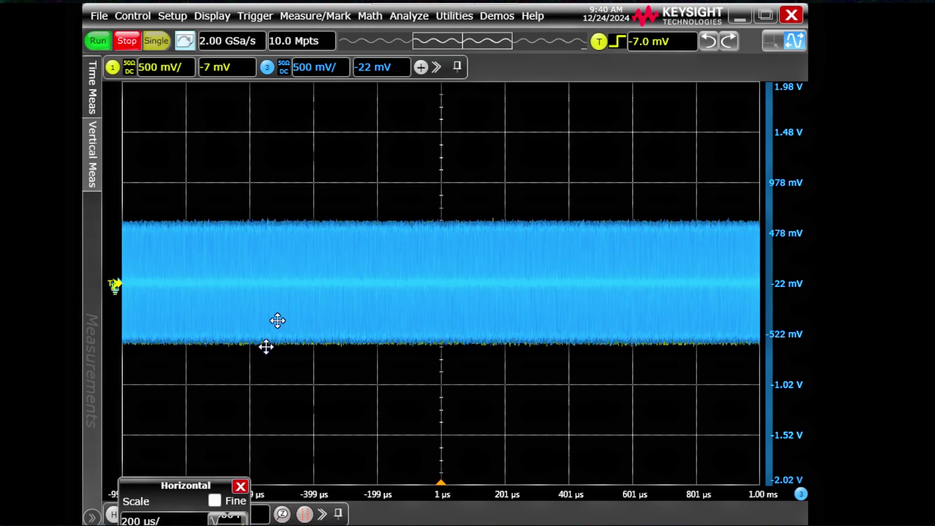
left_click(157, 41)
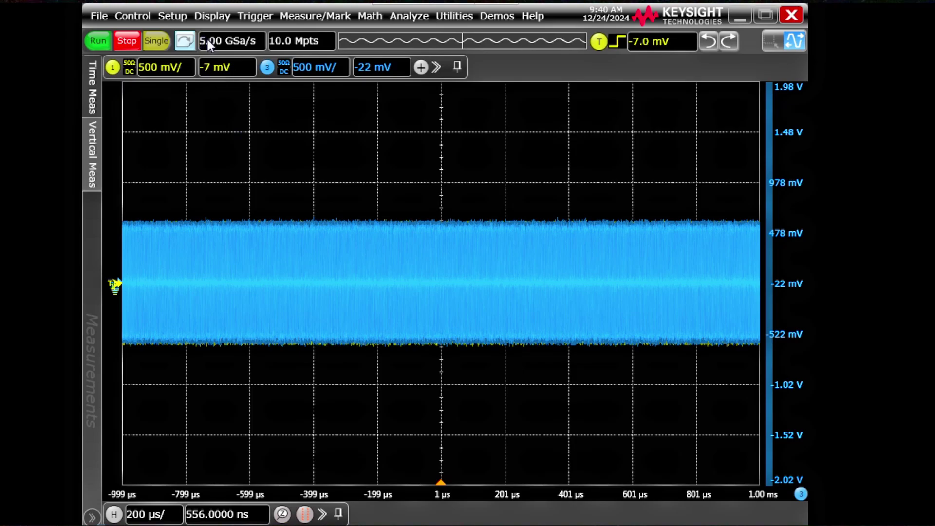
Open the Protocol Decode settings from the Setup menu.
left_click(142, 16)
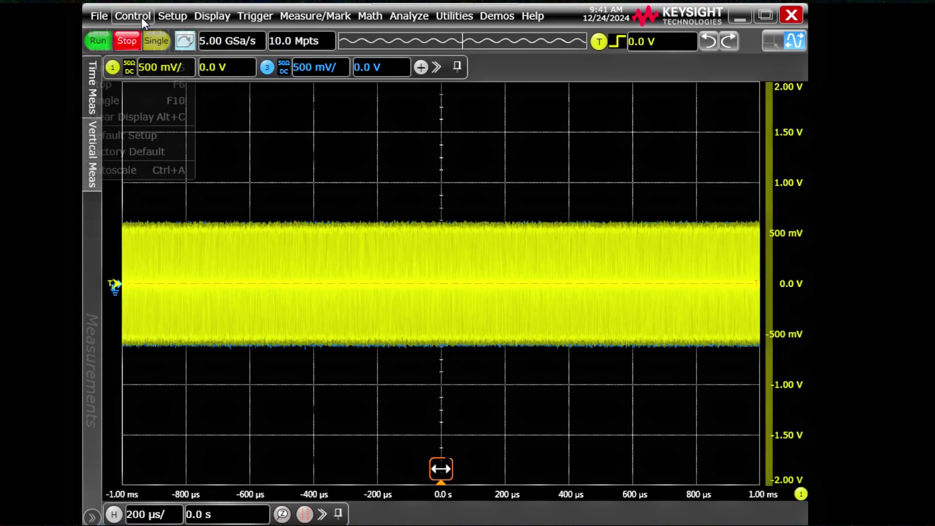
left_click(173, 16)
left_click(141, 191)
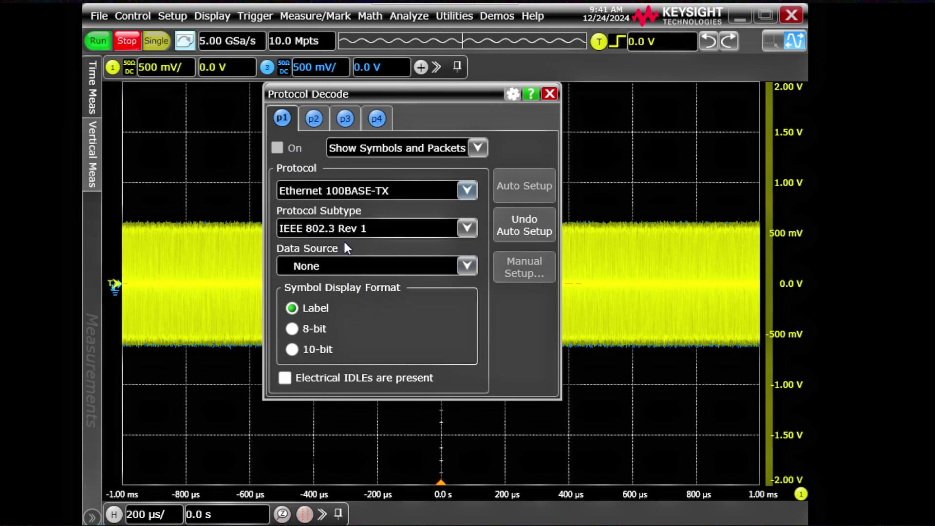
Set the 100BASE-TX decode data source to Channel 1 and turn the decode On.
left_click(352, 261)
left_click(347, 294)
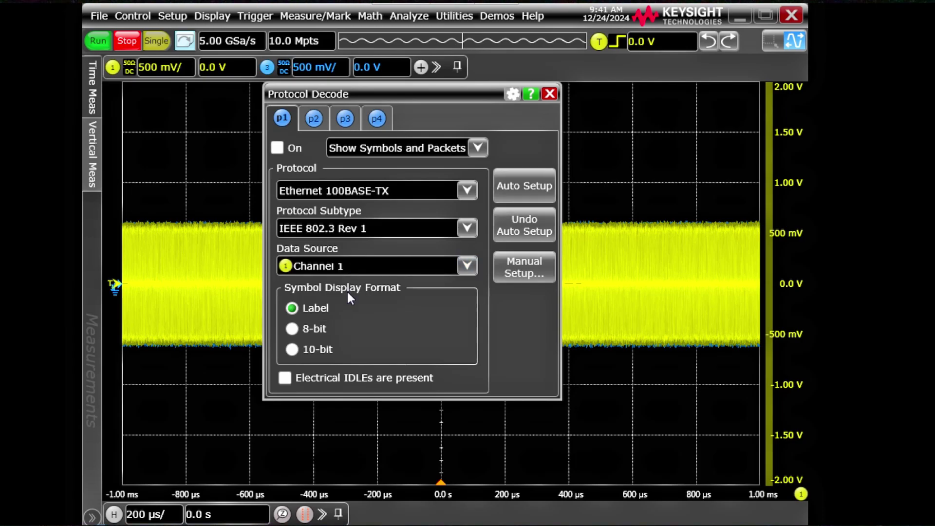
left_click(277, 148)
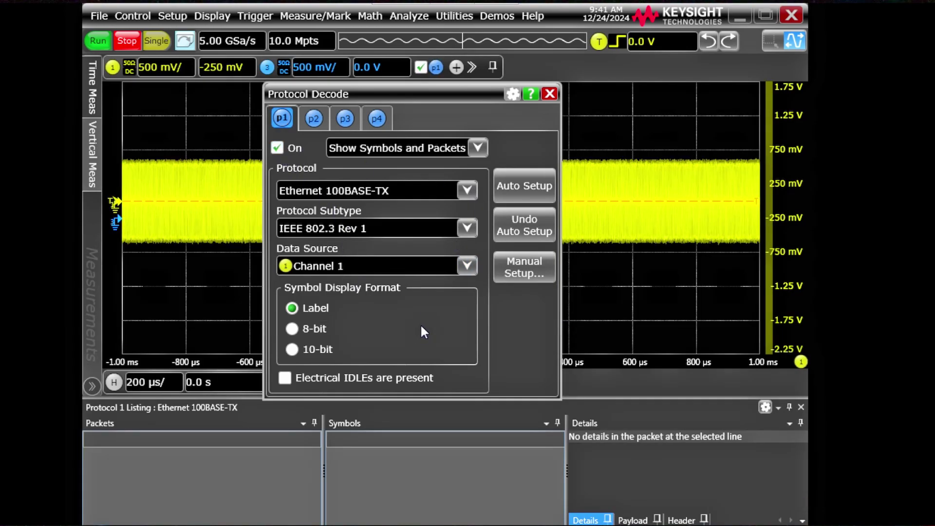
Close the decode dialog, enlarge the symbol listing, and add a zoomed waveform view.
left_click_drag(452, 93, 312, 106)
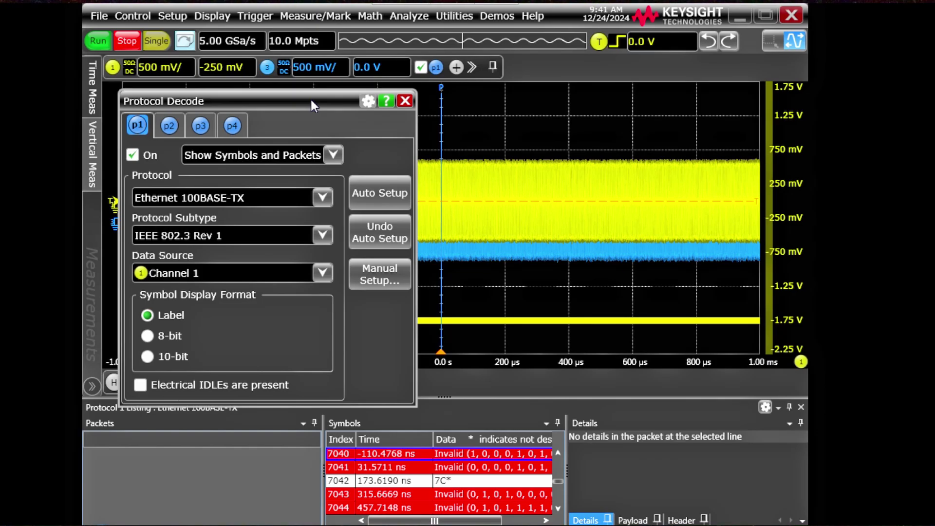
left_click(404, 101)
left_click_drag(413, 406, 414, 318)
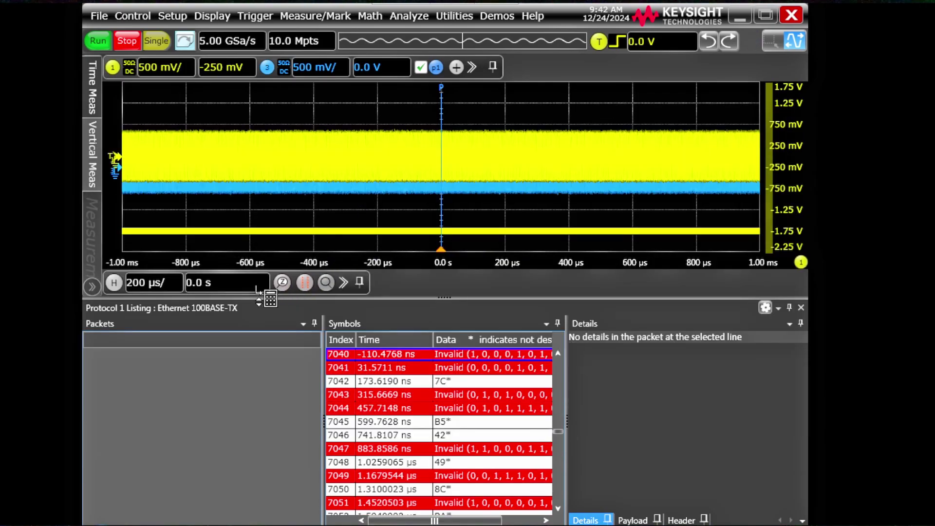
left_click(282, 282)
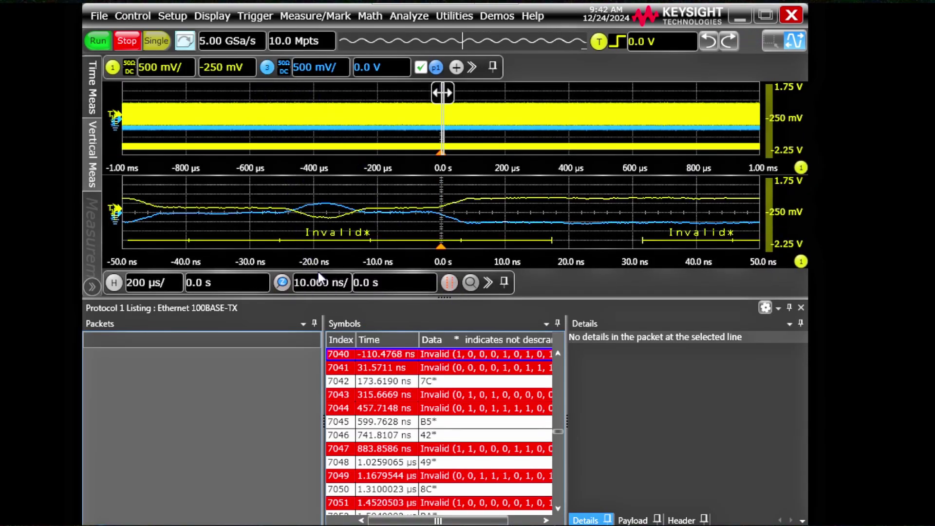
Widen the zoom window through 20, 50 and 100 to 200 ns/div, then reopen Protocol Decode settings.
left_click(395, 287)
left_click(341, 283)
left_click(386, 282)
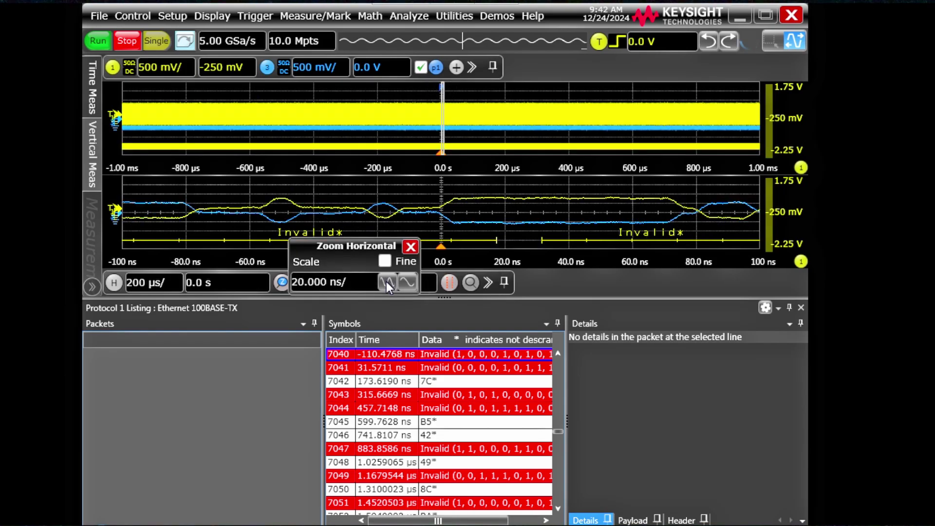
left_click(387, 282)
left_click(387, 282)
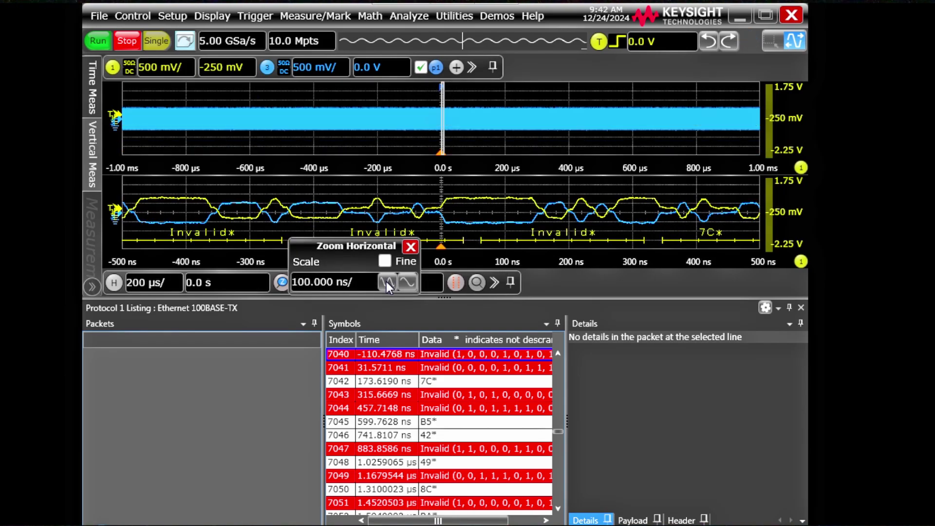
left_click(387, 281)
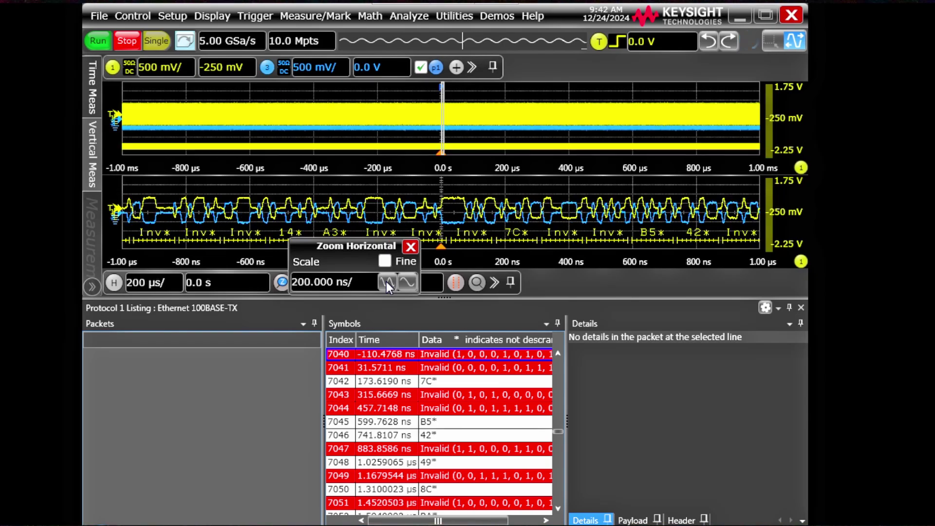
left_click(411, 247)
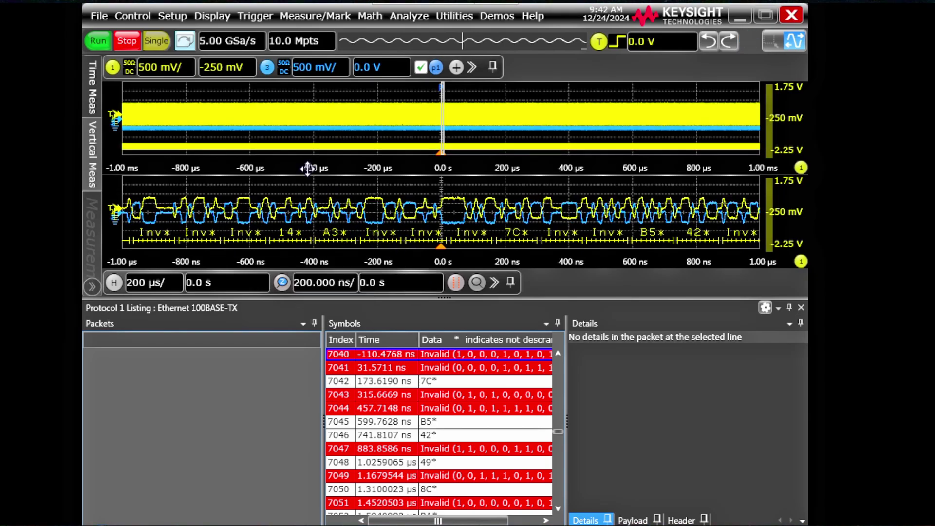
left_click(173, 16)
left_click(172, 190)
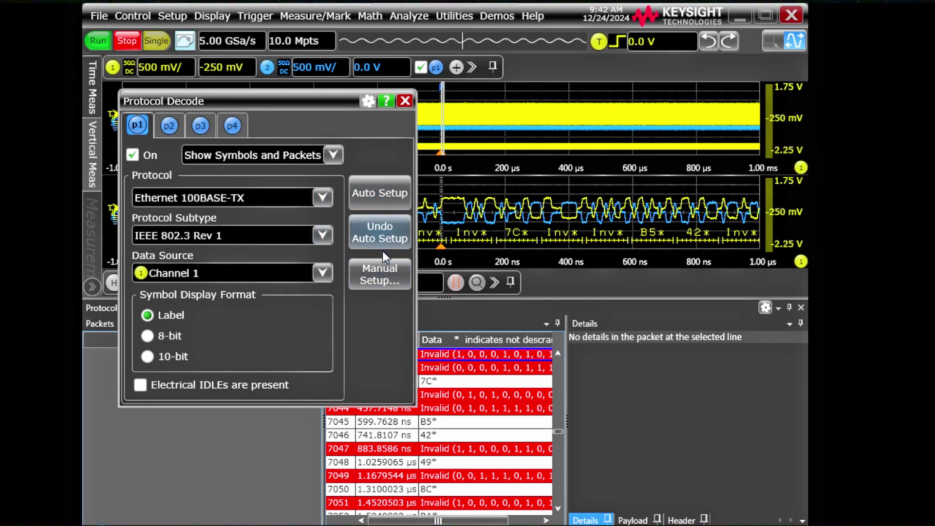
In the decode Manual Setup, set the second level value to 200.0 mV.
left_click(381, 273)
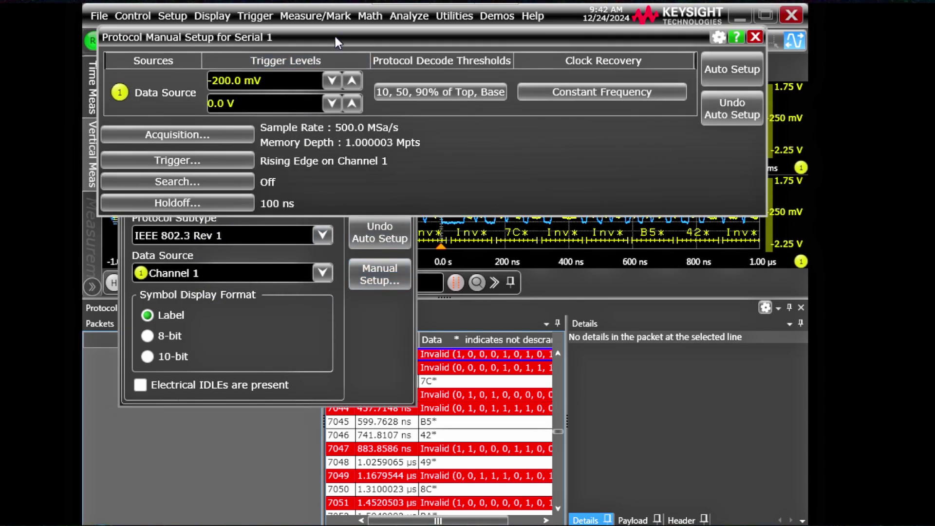
left_click_drag(335, 36, 370, 263)
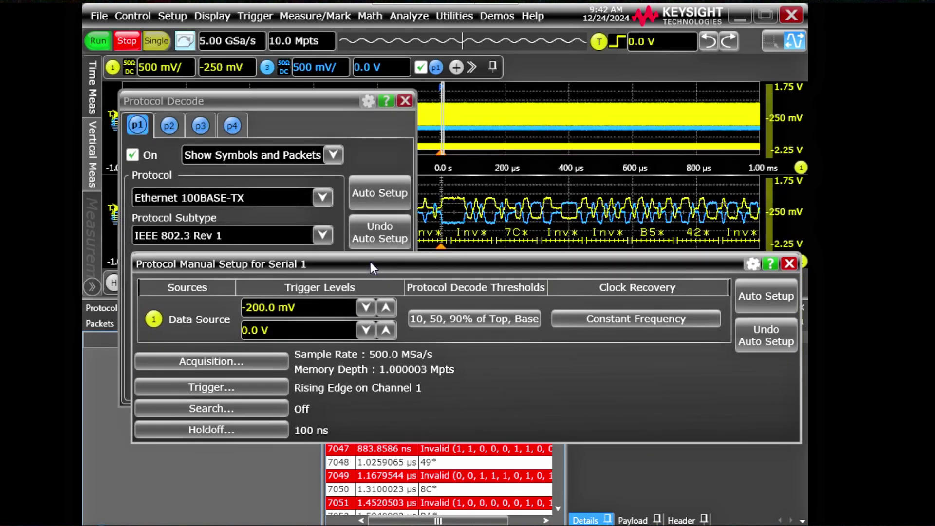
left_click(326, 330)
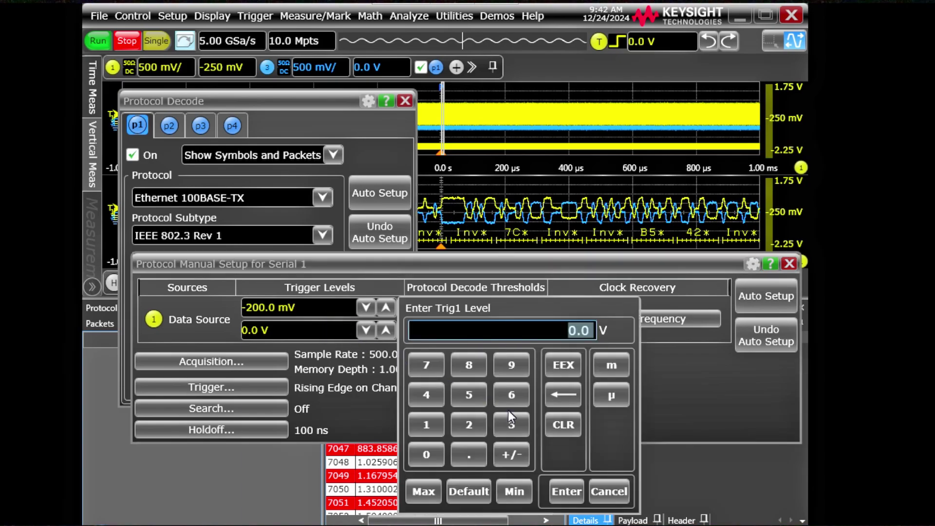
left_click(468, 425)
left_click(427, 454)
left_click(426, 454)
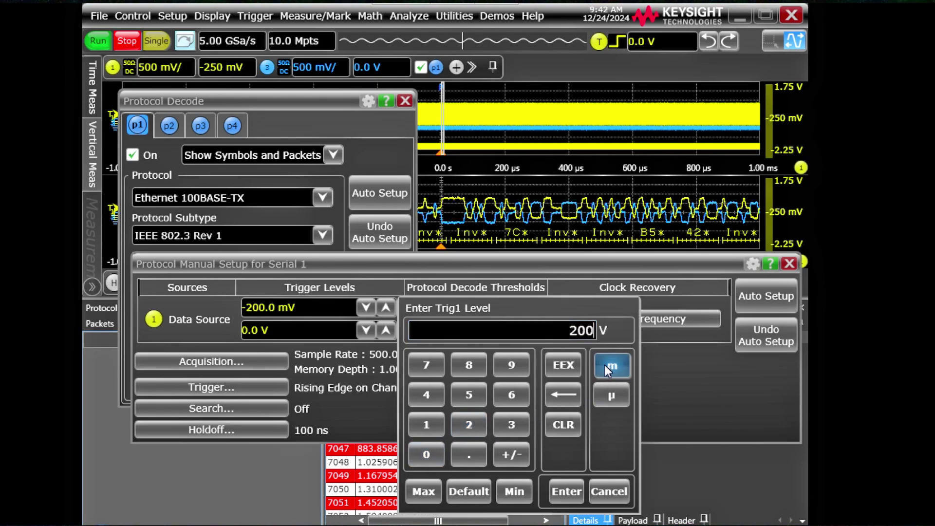
left_click(611, 365)
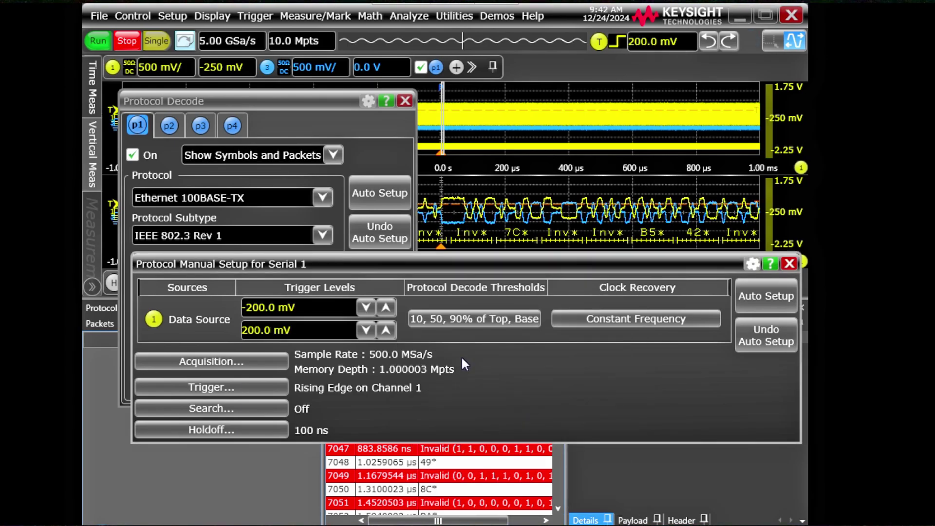
Close the thresholds and manual setup windows and turn the protocol decode off.
left_click(459, 322)
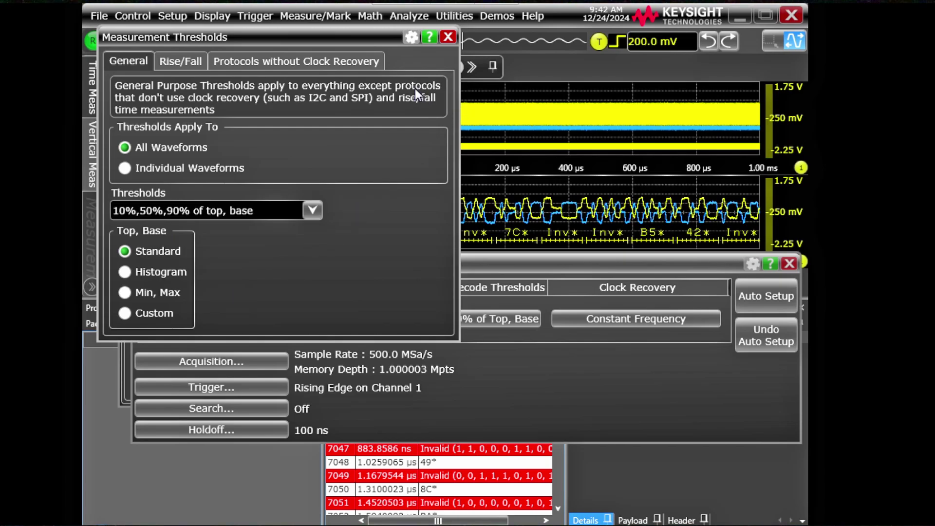
left_click(446, 37)
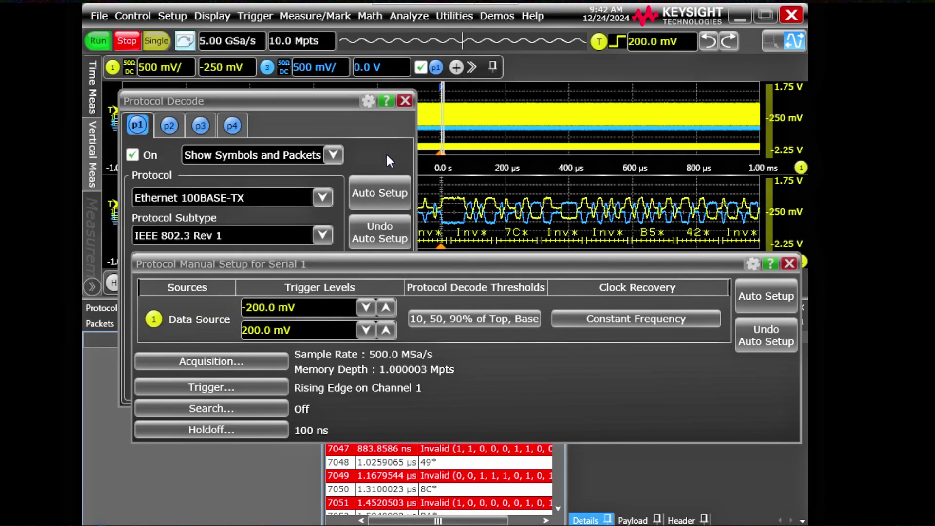
left_click(789, 264)
left_click_drag(321, 104, 631, 195)
left_click(458, 237)
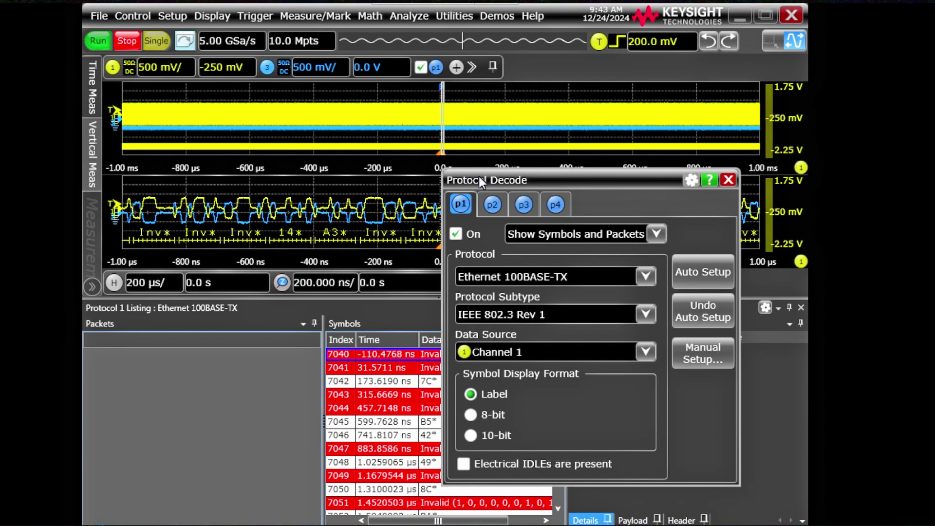
left_click_drag(480, 180, 232, 162)
Change the decode Thresholds mode to Custom: threshold +/- hysteresis.
left_click(453, 337)
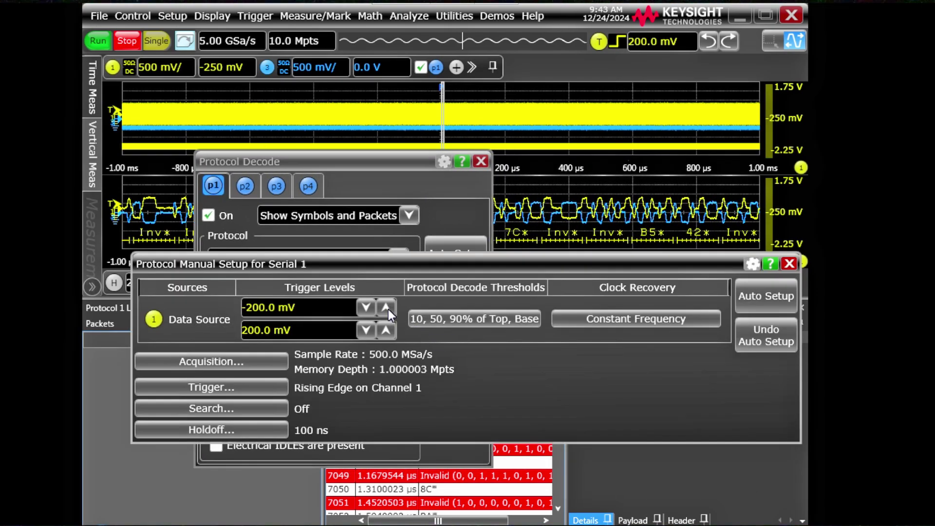
left_click(463, 320)
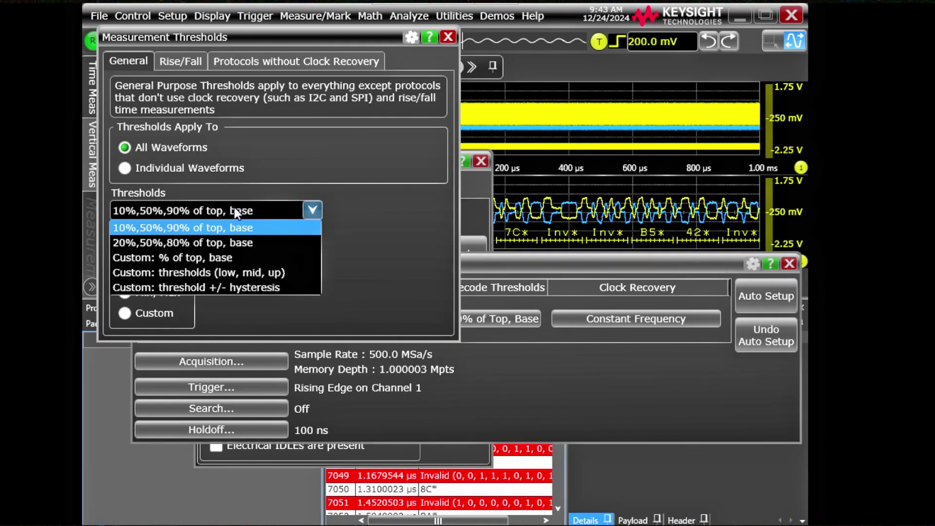
left_click(235, 209)
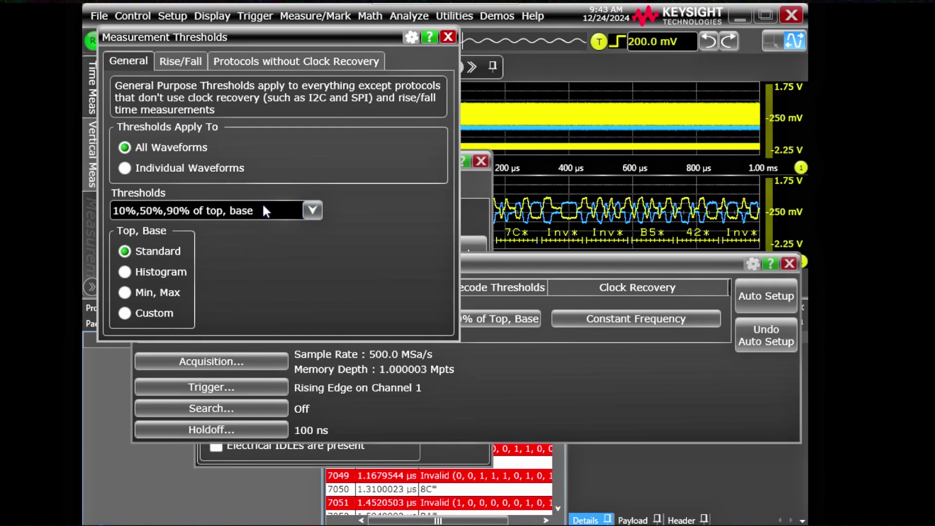
left_click(263, 207)
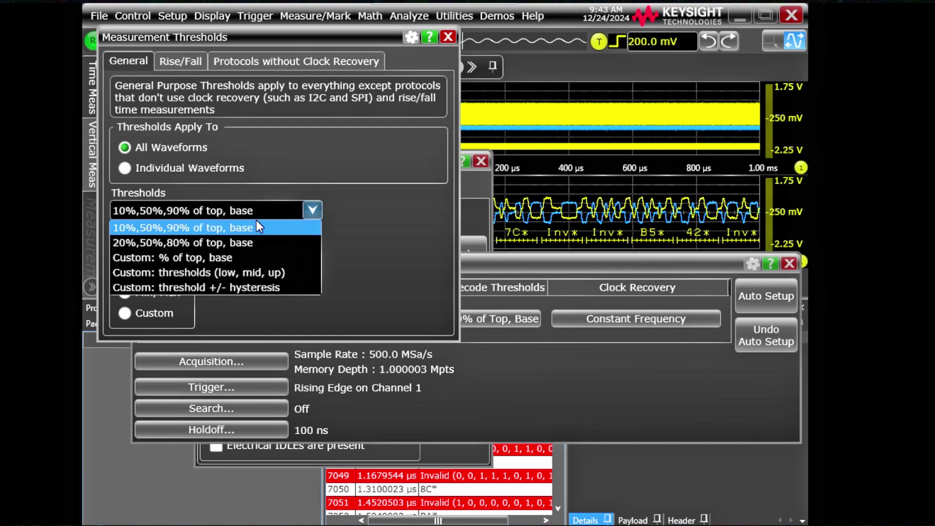
left_click(261, 273)
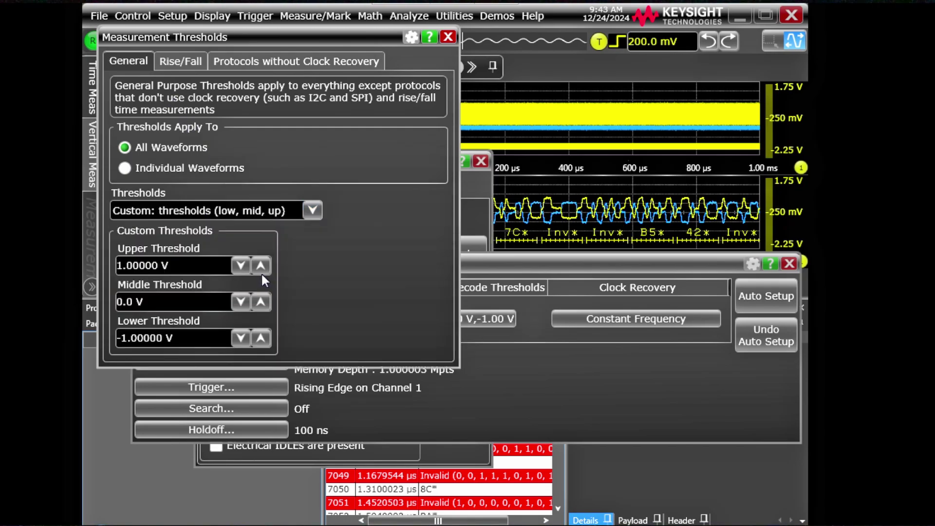
left_click(298, 215)
left_click(271, 282)
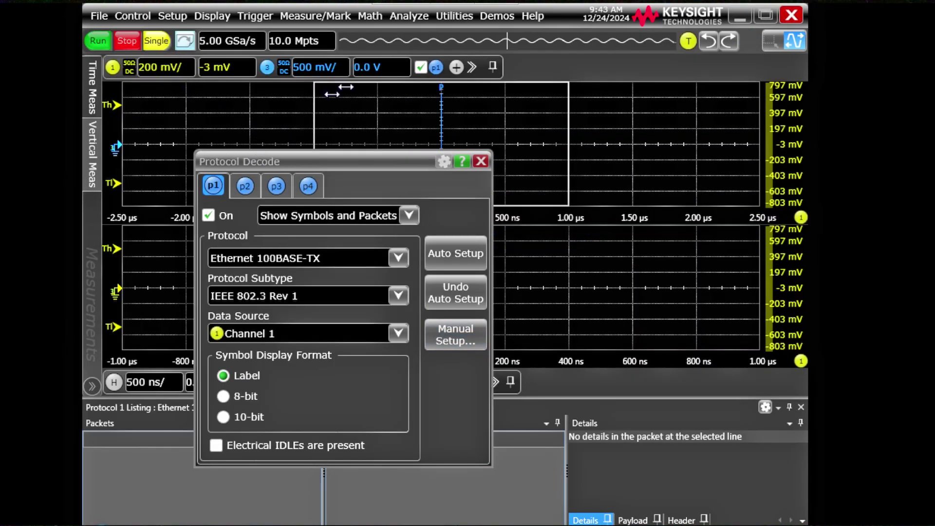
Switch the trigger type to Edge in Trigger Setup.
left_click(255, 16)
left_click(258, 31)
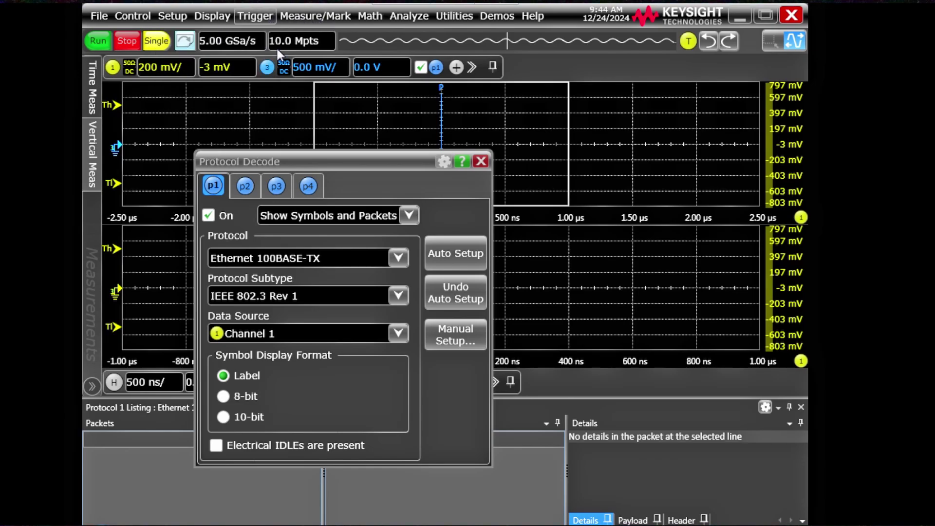
left_click(173, 83)
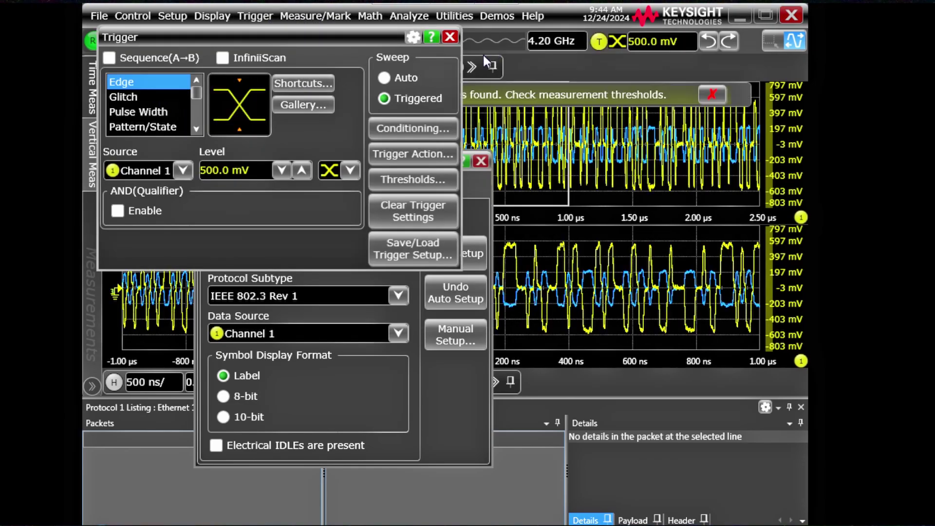
left_click(478, 36)
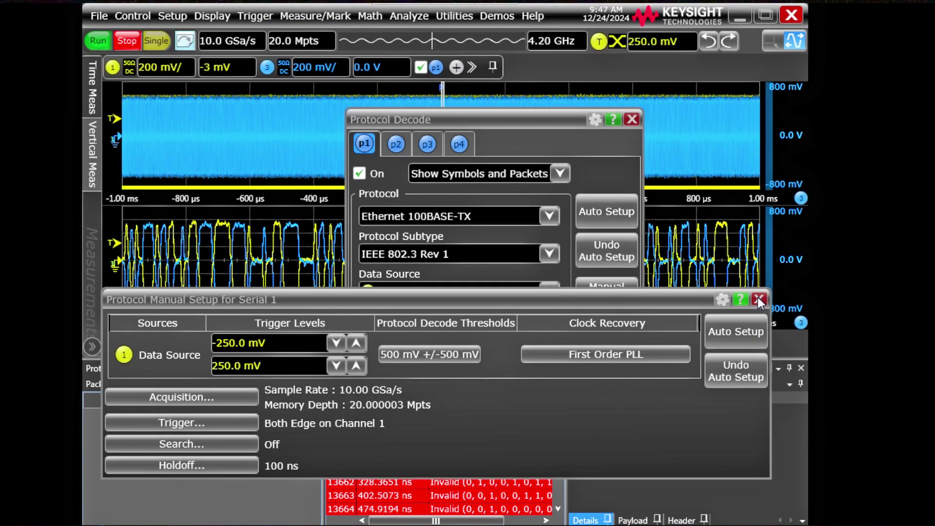
Toggle the Ethernet decode off and back on, then open its Measurement Thresholds.
left_click(758, 299)
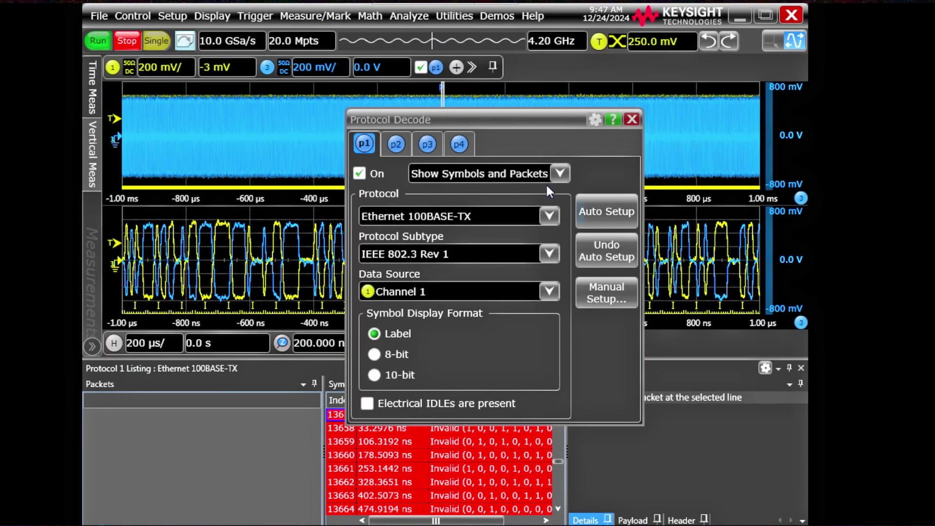
left_click_drag(510, 120, 424, 124)
left_click(290, 179)
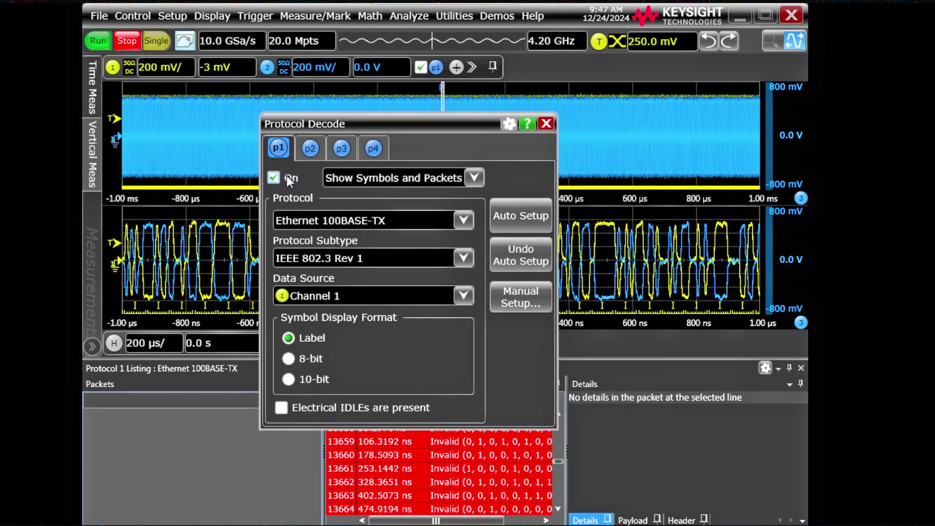
left_click(287, 177)
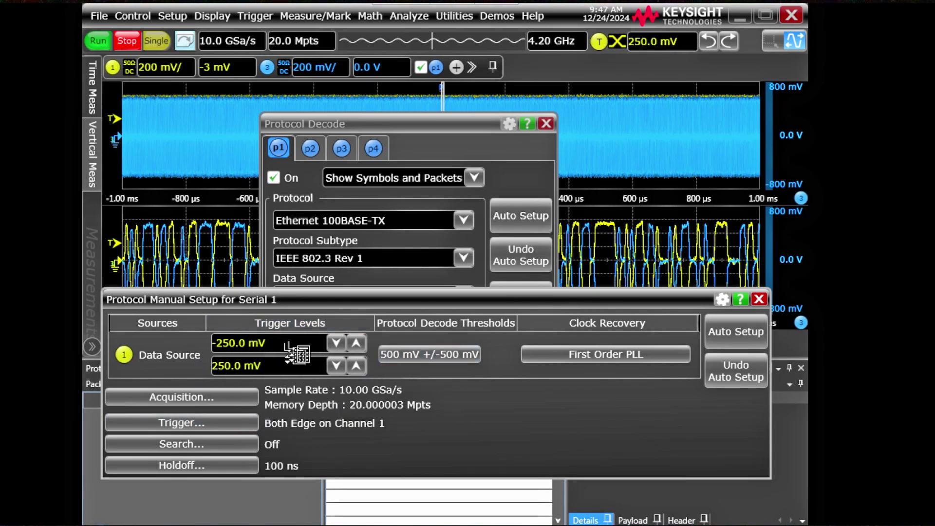
left_click(424, 355)
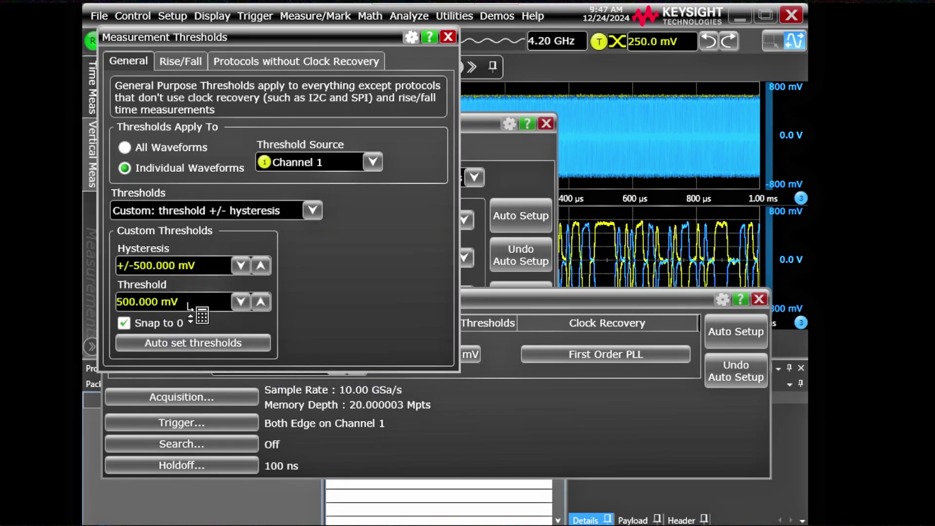
Enter a decode threshold of 135 mV with ±35 mV hysteresis on the keypad.
left_click(181, 301)
left_click(371, 399)
left_click(353, 366)
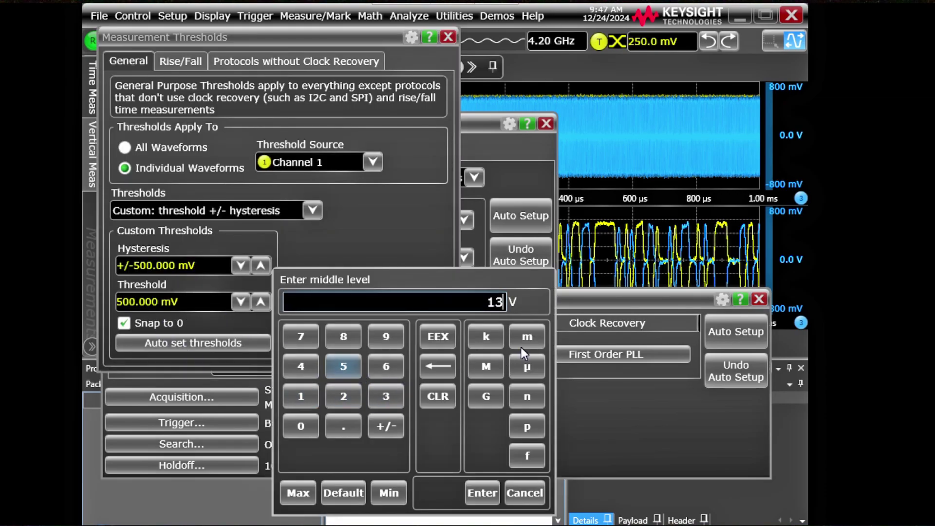
left_click(527, 336)
left_click(189, 267)
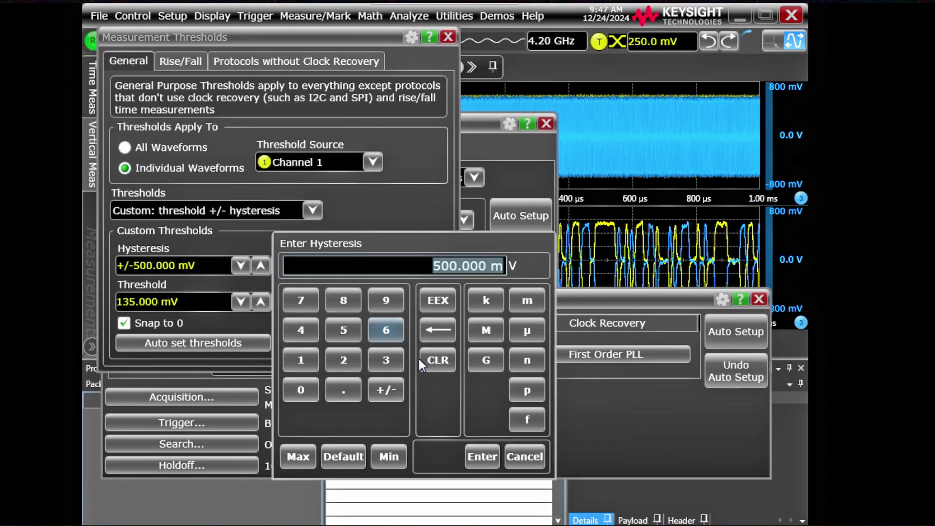
left_click(386, 360)
left_click(343, 330)
left_click(526, 301)
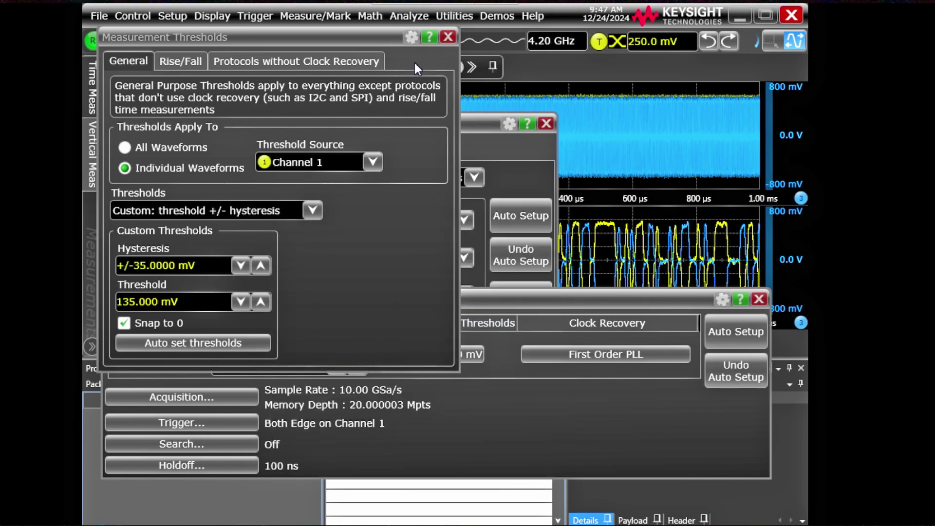
Close the threshold, manual setup and decode windows, then enlarge the protocol listing.
left_click(448, 37)
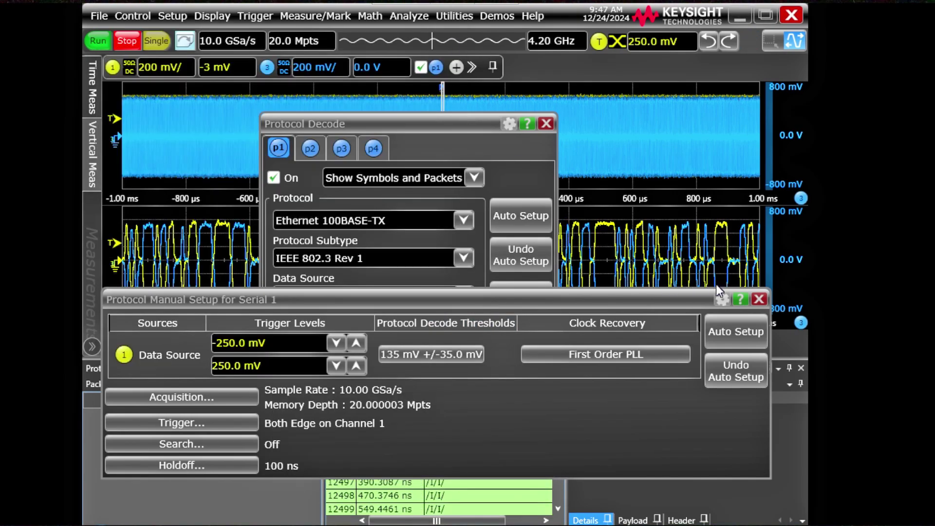
left_click(757, 299)
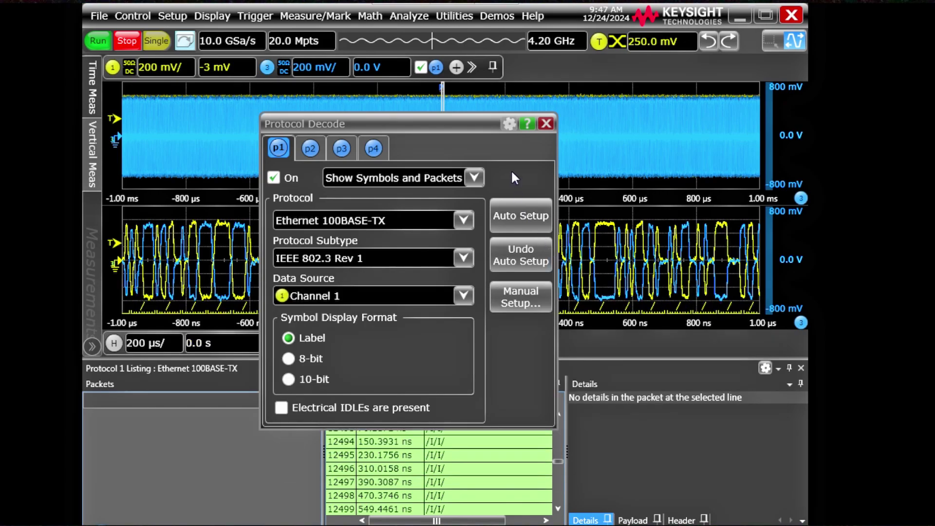
left_click_drag(434, 125, 315, 125)
left_click(427, 123)
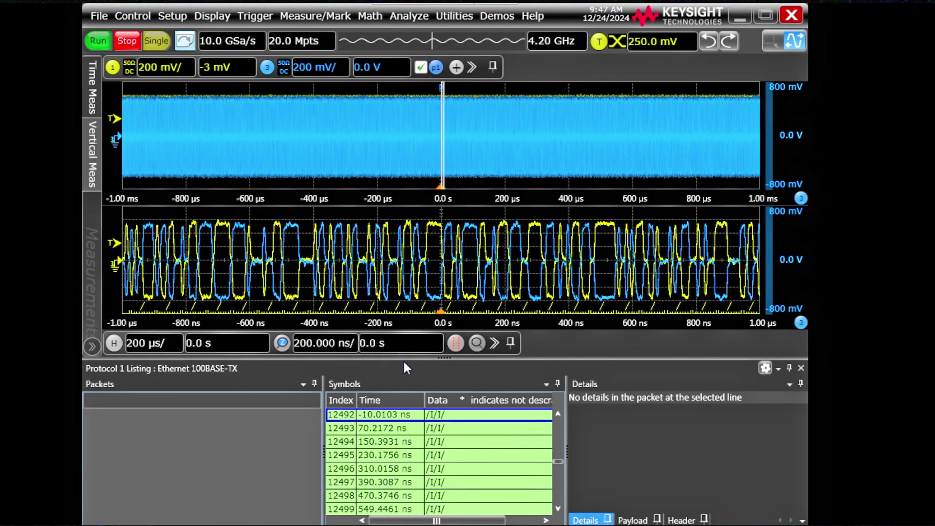
left_click_drag(429, 359, 428, 307)
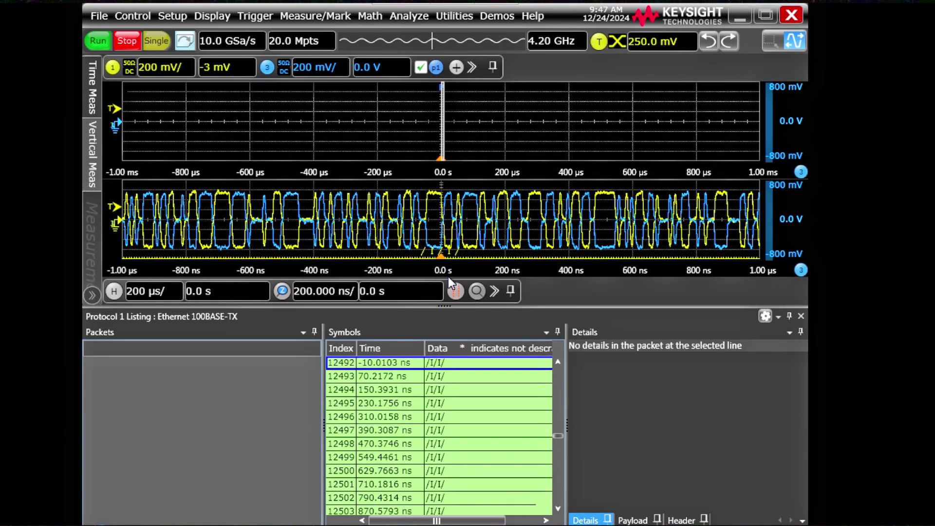
Browse the symbol listing, centring the waveform on symbols 12496, 3 and 8563.
left_click(432, 403)
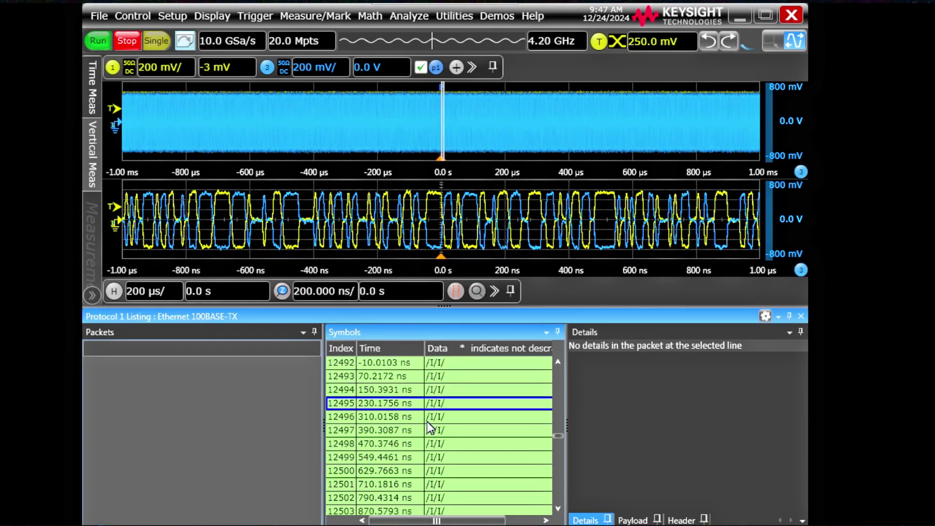
left_click(428, 421)
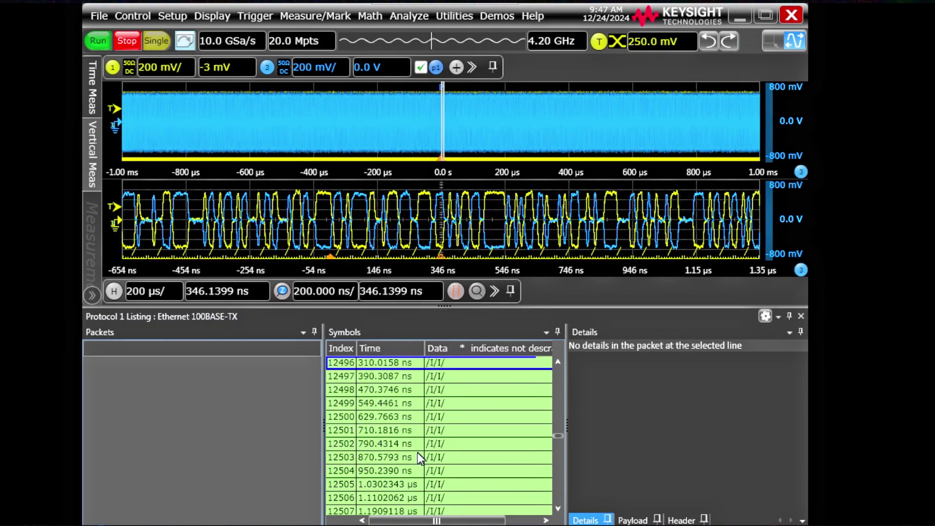
scroll(416, 452, "down", 12)
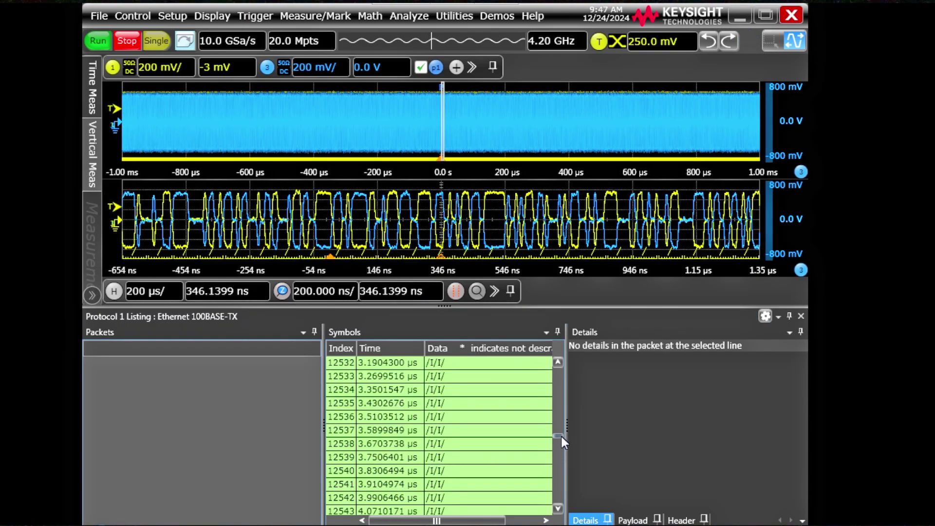
left_click_drag(560, 434, 554, 352)
left_click(451, 390)
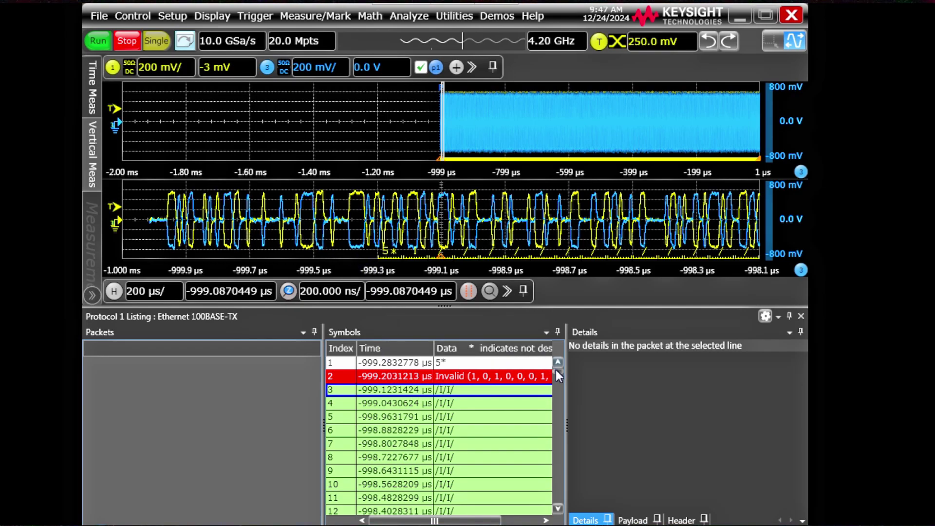
left_click_drag(556, 370, 558, 415)
left_click(422, 444)
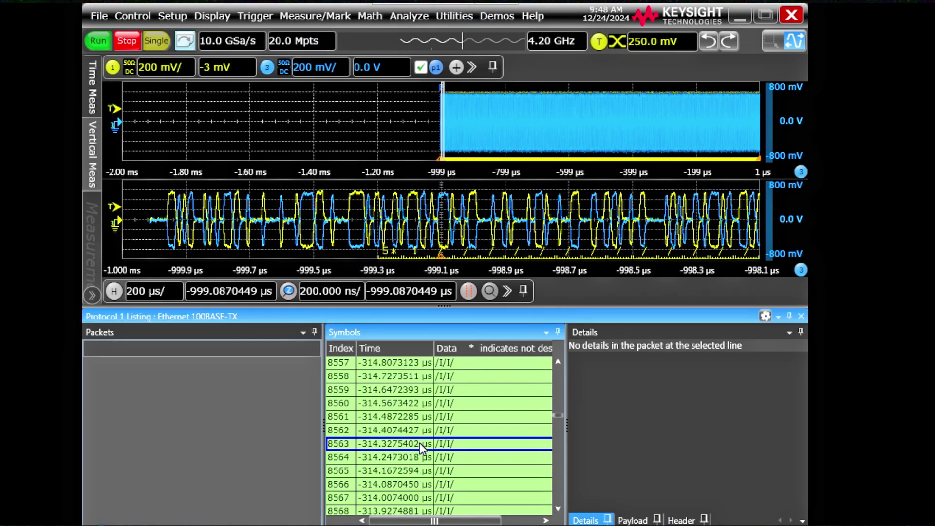
Set a protocol trigger on Any Ethernet Packet, then arm a Single acquisition.
left_click(265, 16)
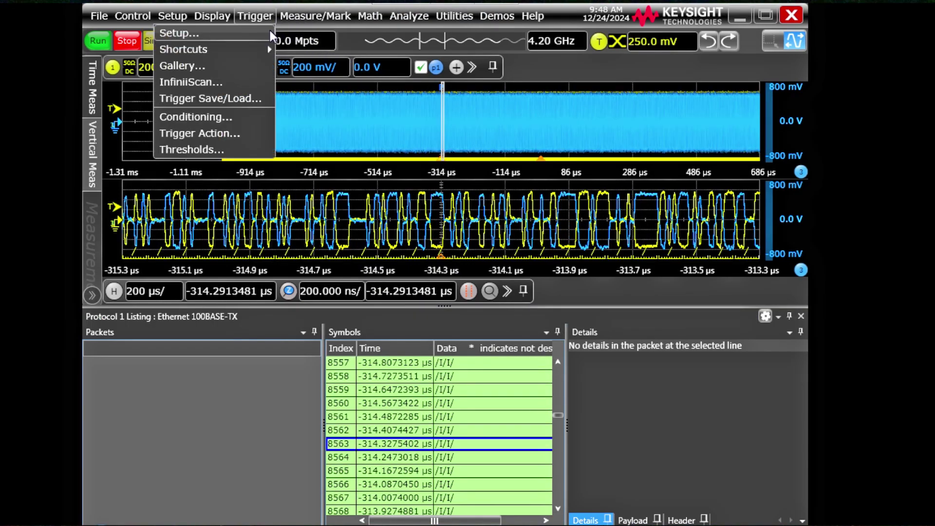
left_click(270, 30)
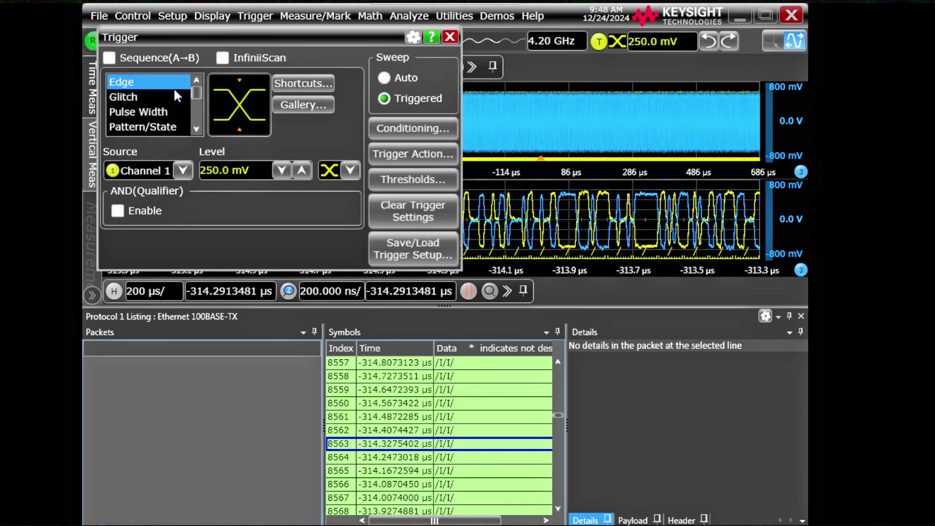
scroll(153, 113, "down", 5)
left_click(146, 126)
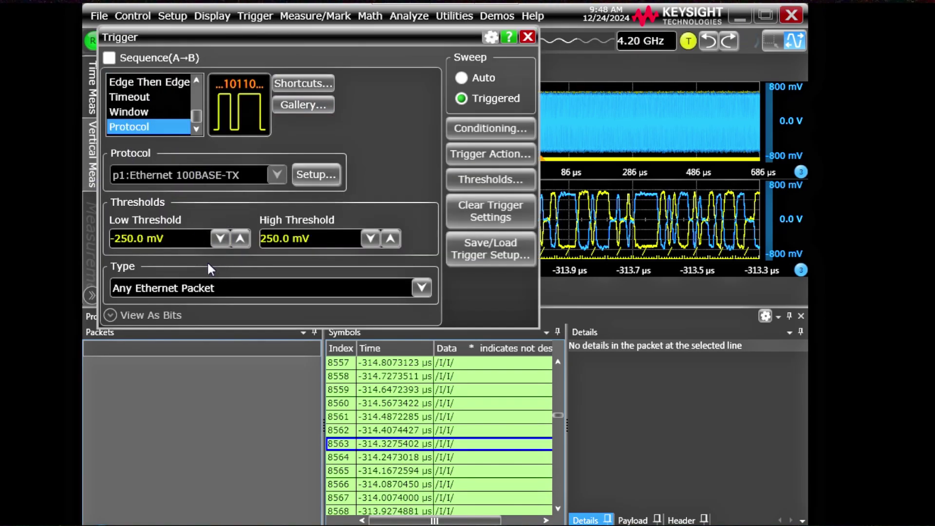
left_click(169, 291)
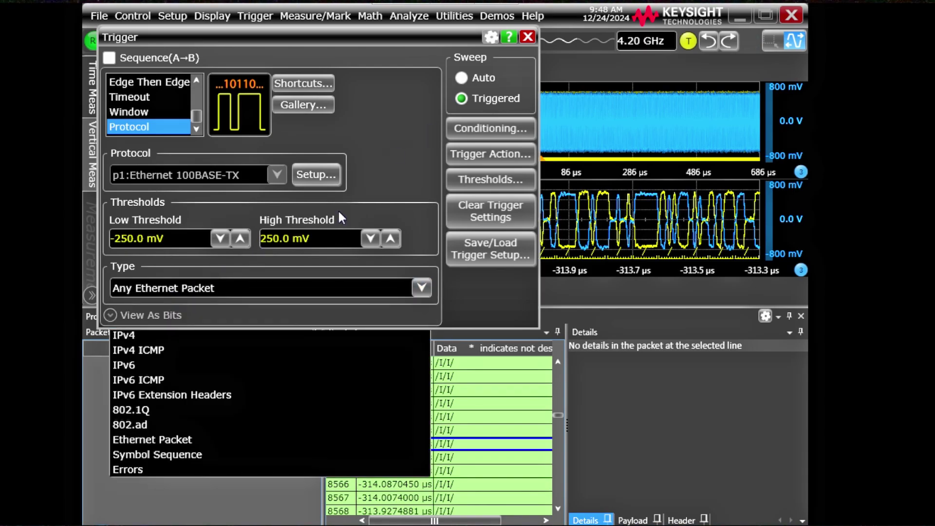
left_click(273, 285)
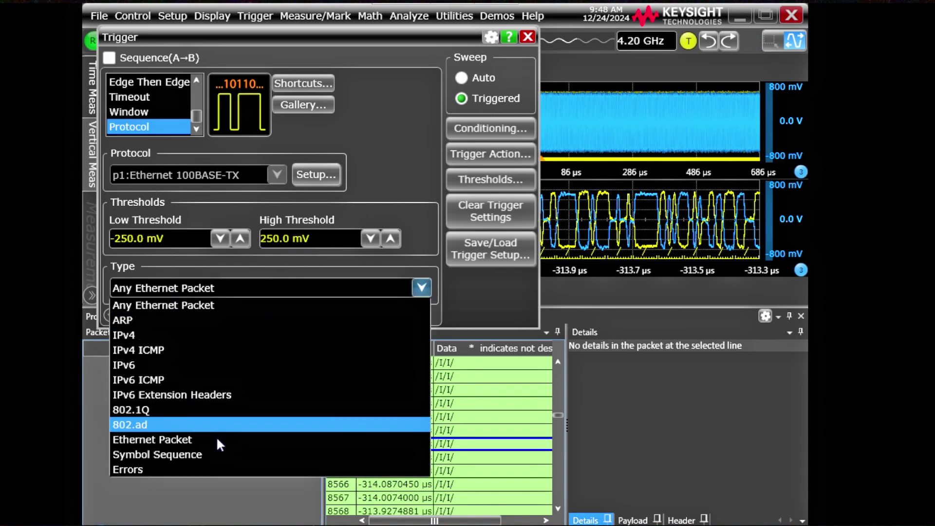
left_click(218, 305)
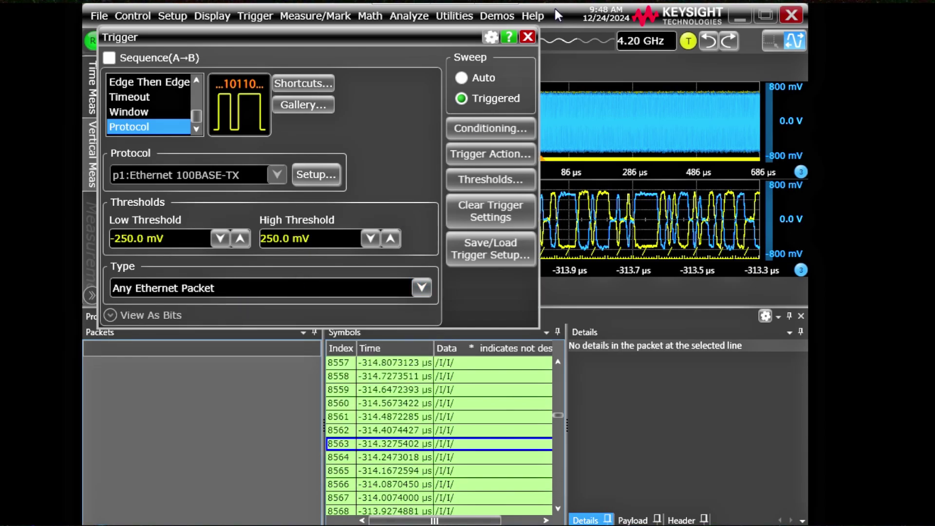
left_click(527, 37)
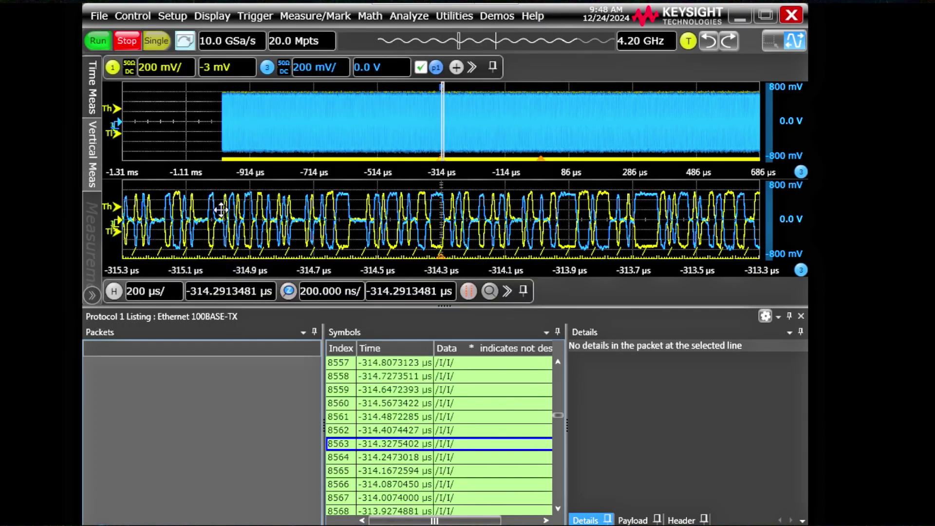
left_click(153, 41)
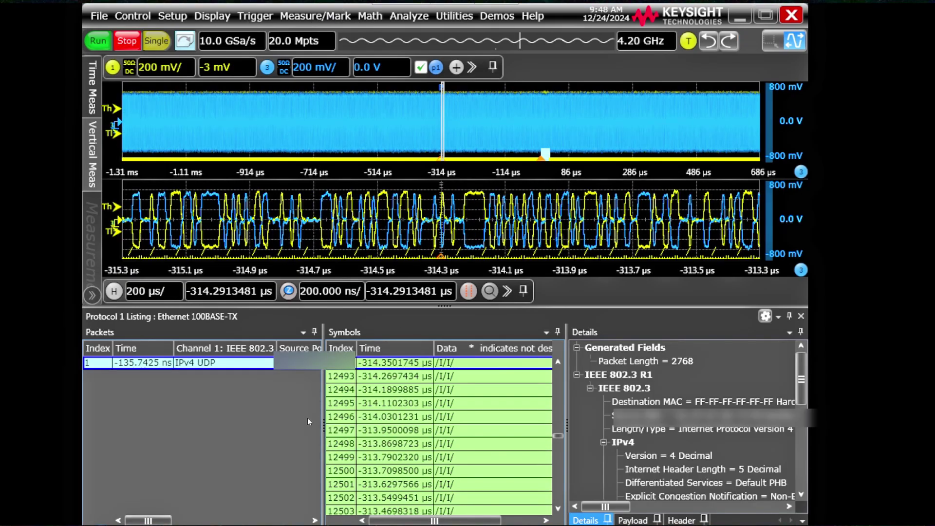
Scroll the Details pane through the captured UDP BOOTP packet's IPv4 and UDP fields.
left_click(154, 521)
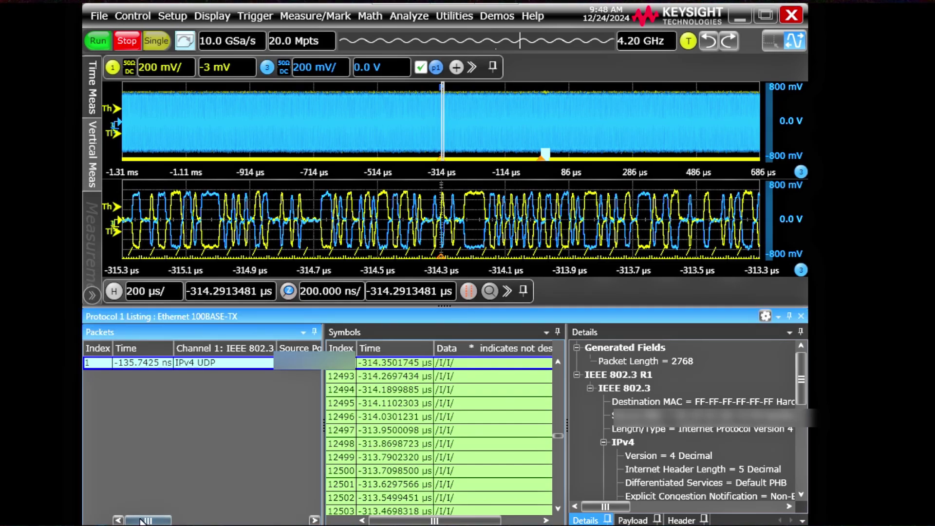
mouse_move(142, 520)
left_mouse_down()
mouse_move(155, 522)
mouse_move(142, 522)
left_mouse_up()
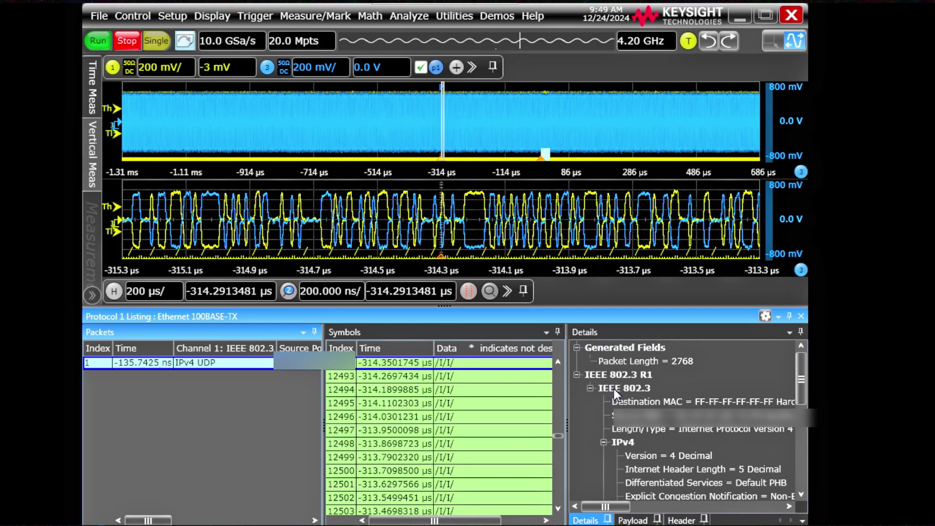
mouse_move(605, 510)
left_mouse_down()
mouse_move(595, 511)
mouse_move(631, 511)
mouse_move(617, 511)
left_mouse_up()
scroll(659, 439, "down", 6)
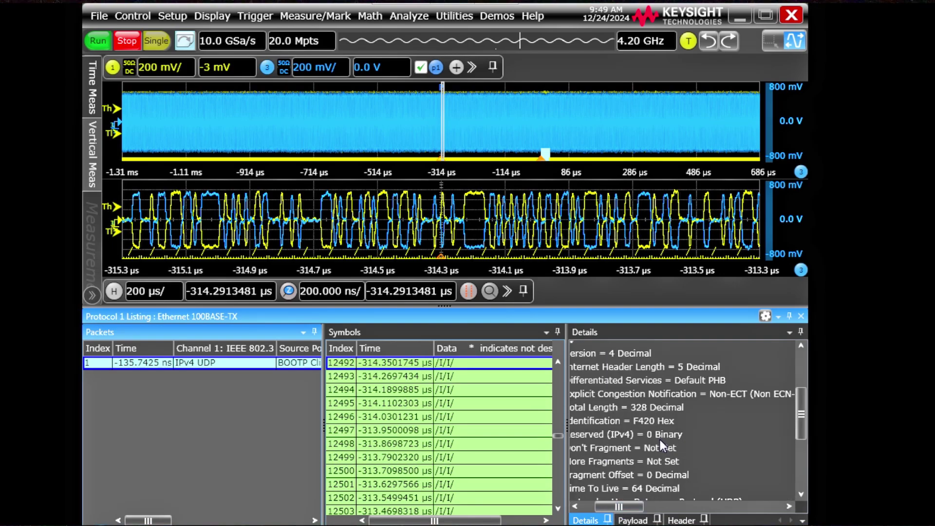
scroll(660, 450, "down", 1)
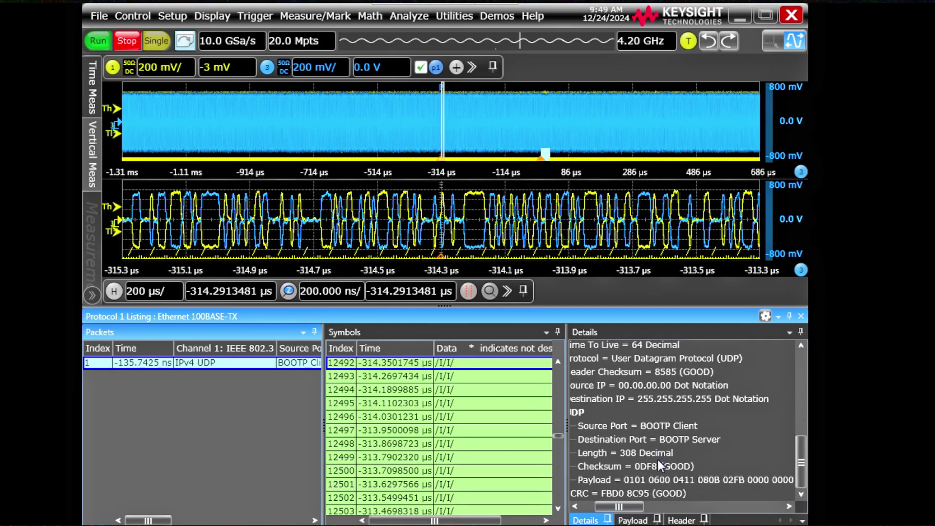
left_click_drag(636, 507, 631, 506)
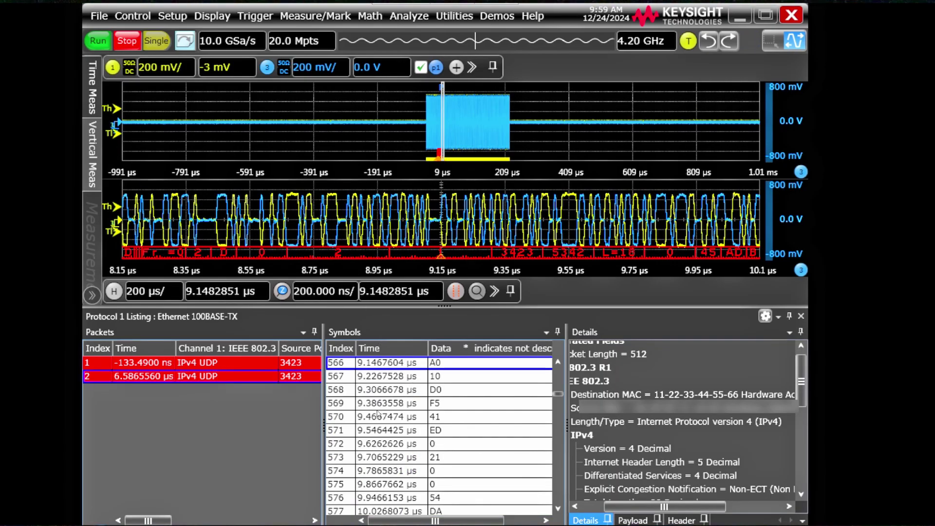
Select UDP packet 1, narrow the Channel 1: IEEE 802.3 column to reveal Source Port, and enlarge the Protocol Listing panel.
left_click(204, 367)
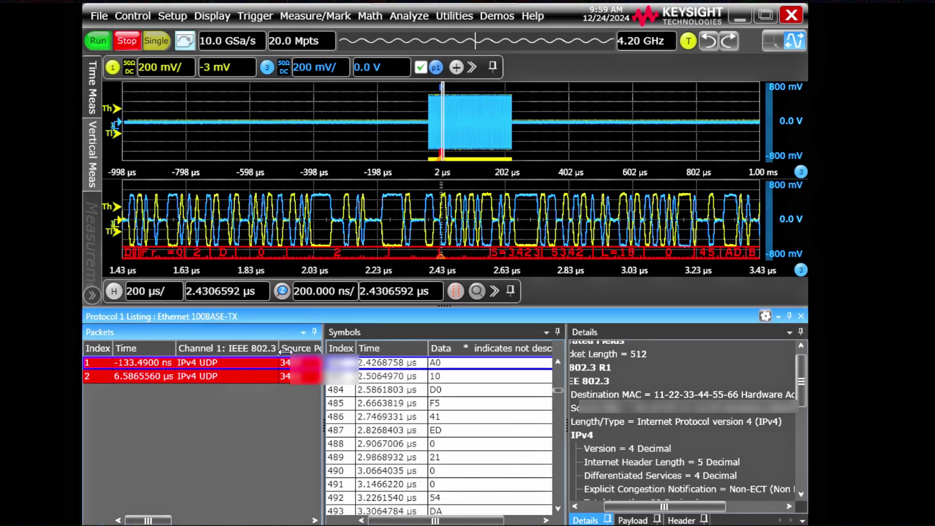
left_click_drag(279, 348, 245, 350)
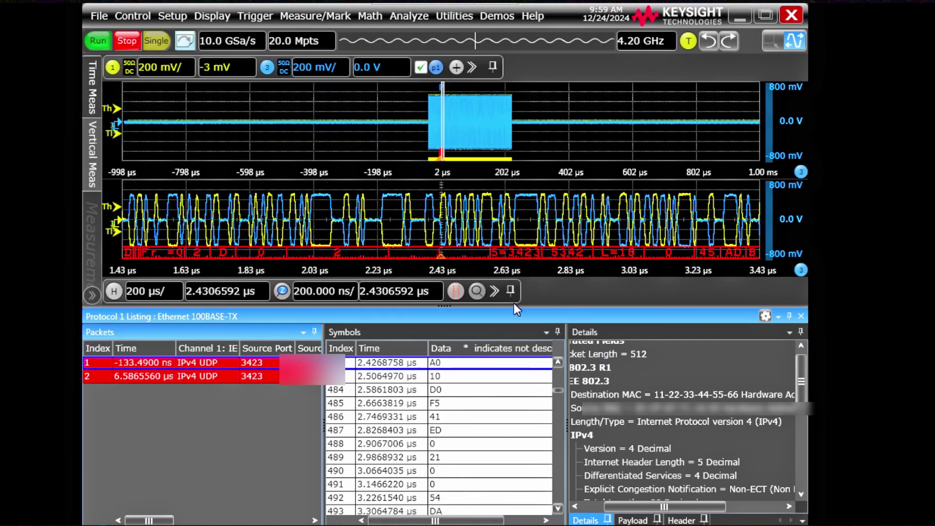
left_click_drag(479, 302, 479, 249)
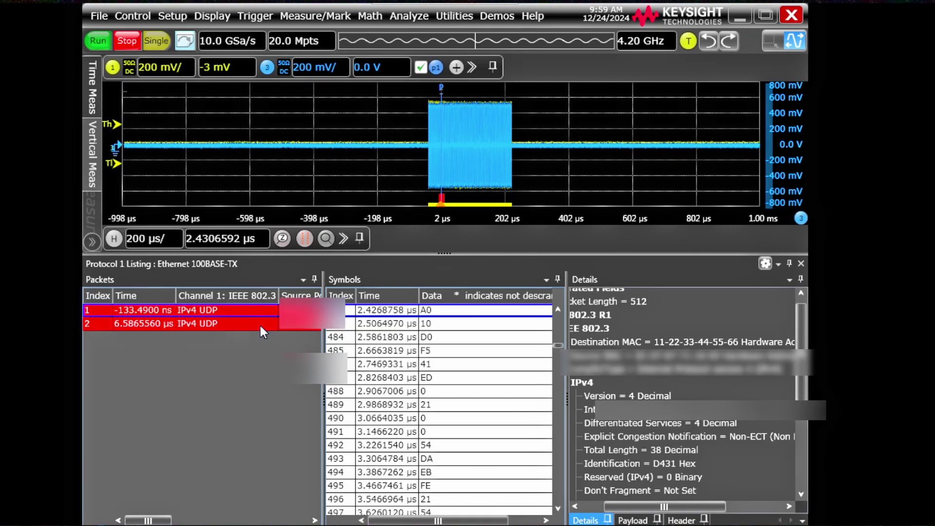
Select the second UDP packet and widen the Details pane so longer field text shows.
left_click(245, 322)
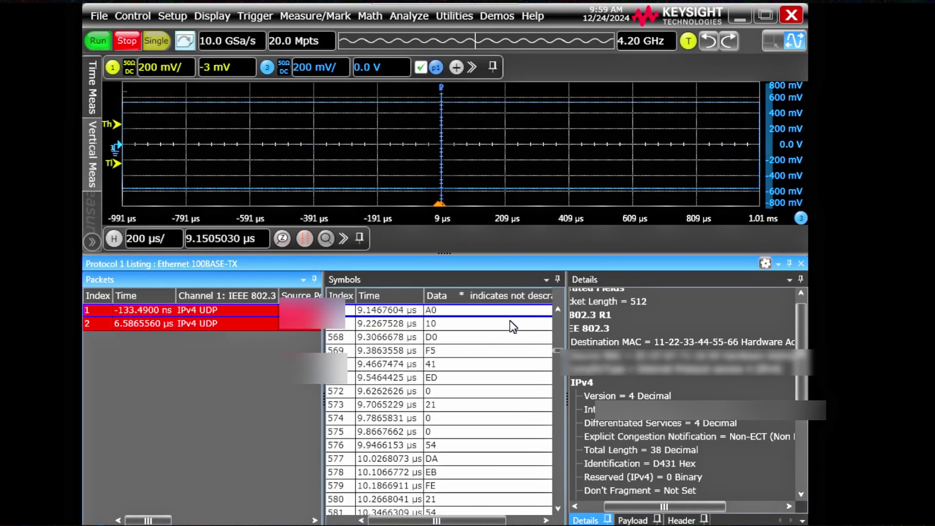
left_click_drag(566, 321, 494, 321)
scroll(635, 422, "up", 1)
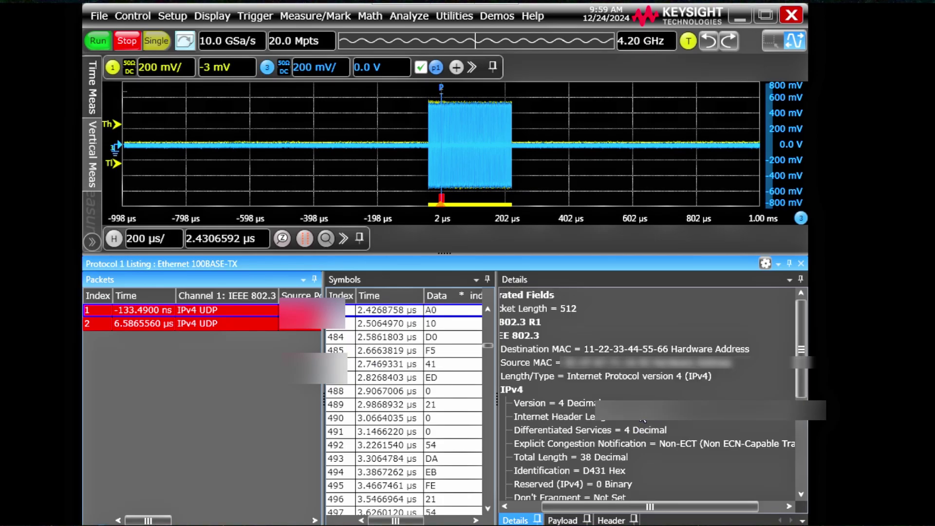
left_click_drag(634, 506, 603, 504)
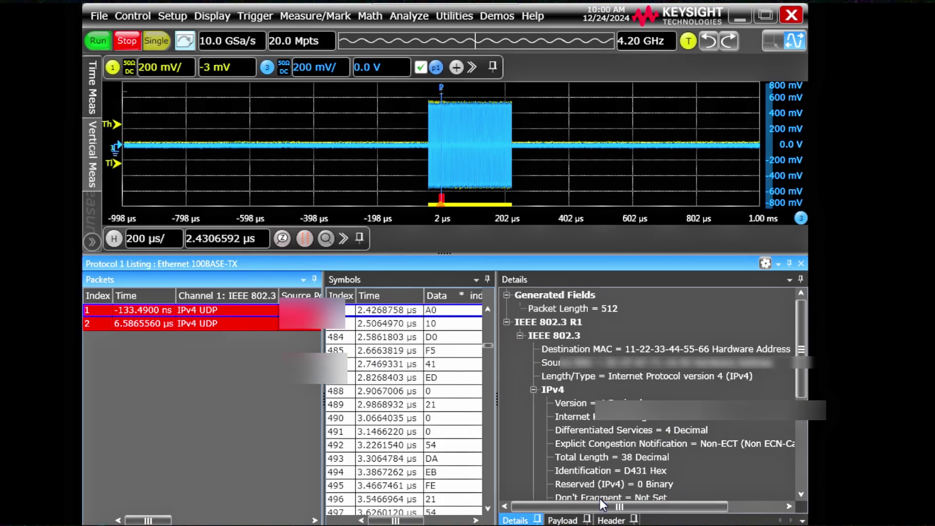
Scroll through the IPv4 and UDP fields: bad header checksum 0000 (computed 2C5C), ports 3423 to 5342.
left_click(629, 349)
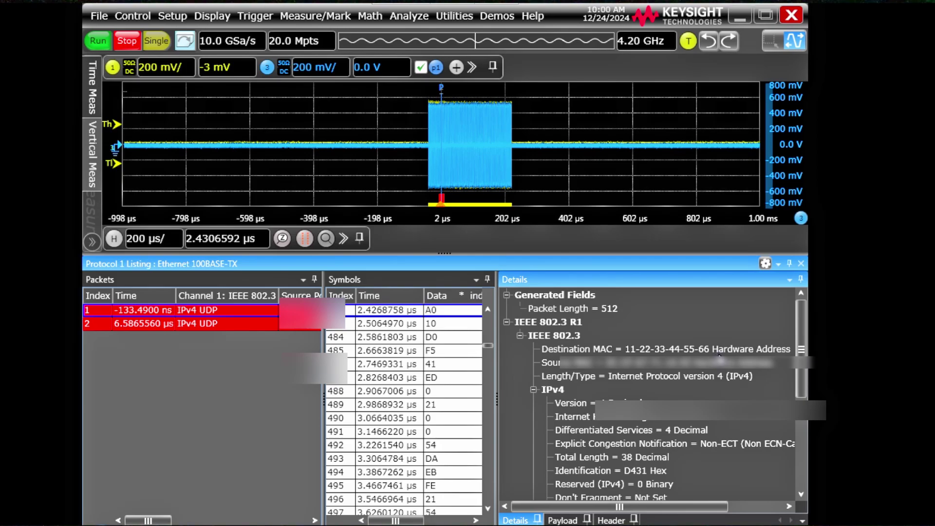
scroll(718, 358, "down", 5)
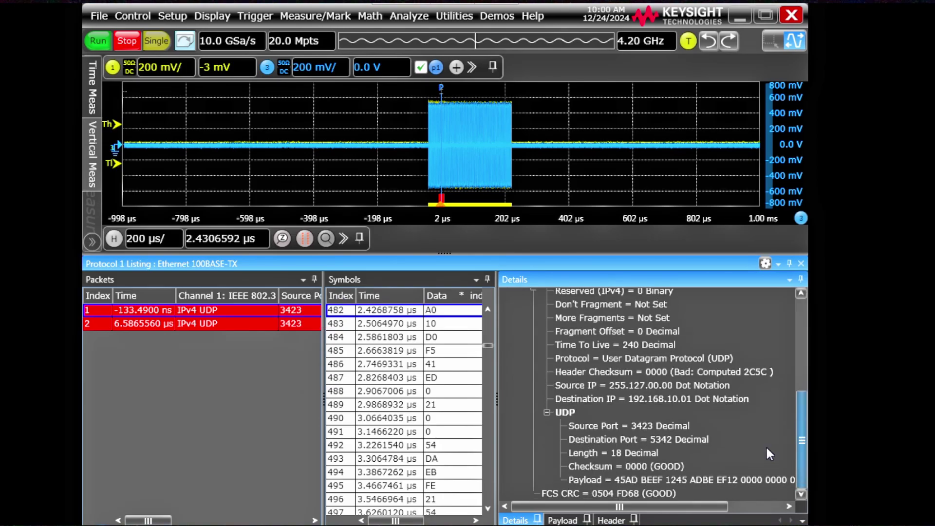
left_click_drag(606, 505, 619, 505)
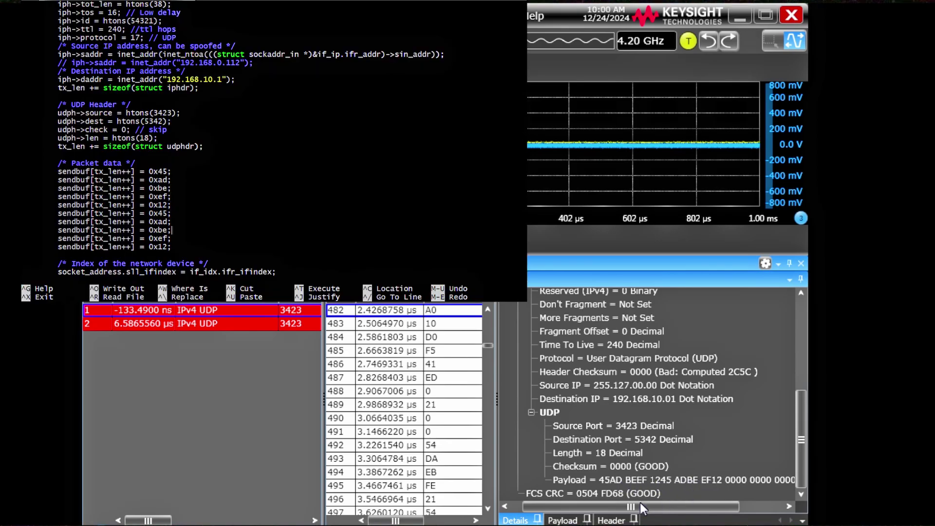
left_click_drag(646, 505, 653, 505)
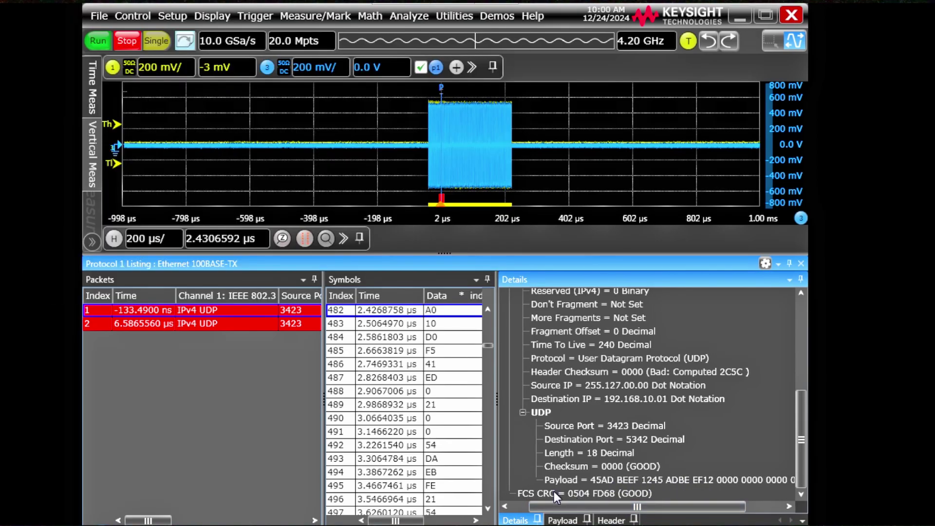
scroll(587, 479, "up", 1)
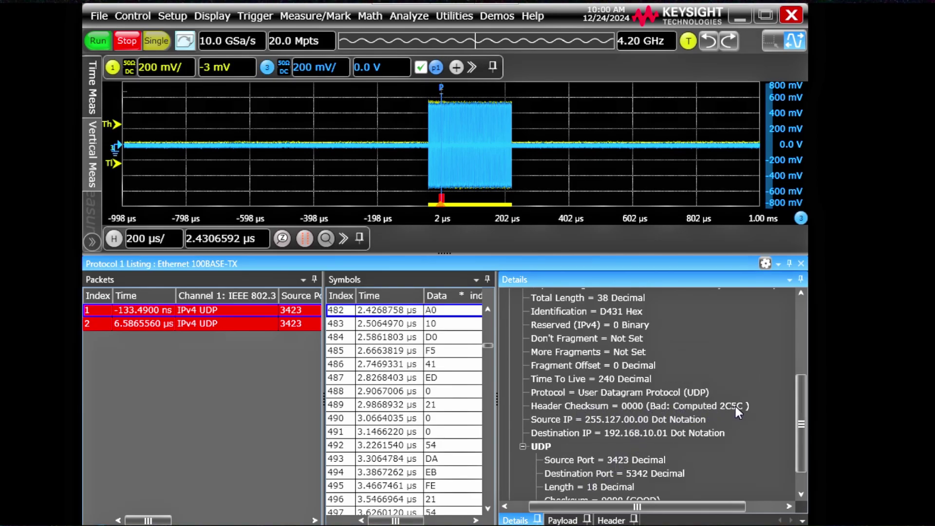
Take a Single acquisition while pinging to capture an IPv4 ICMP Echo Request packet.
mouse_move(149, 316)
scroll(591, 408, "up", 2)
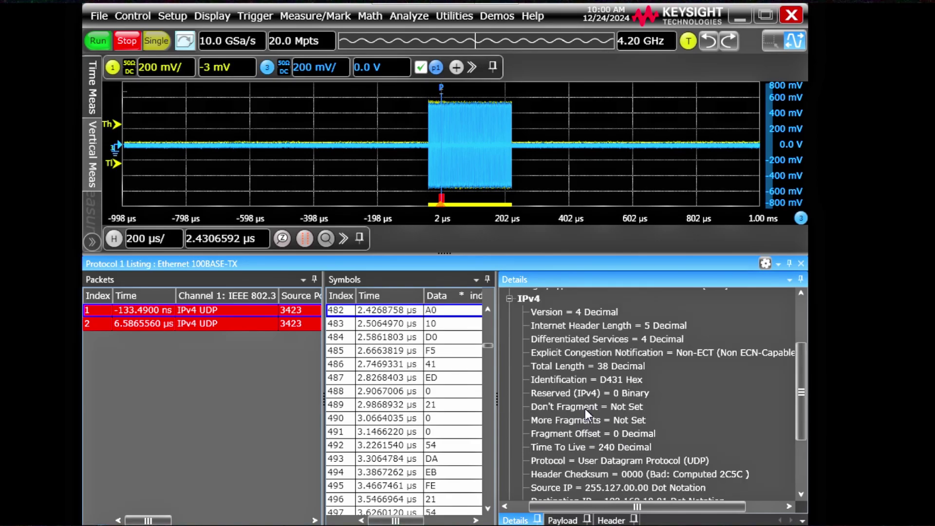
scroll(585, 408, "down", 3)
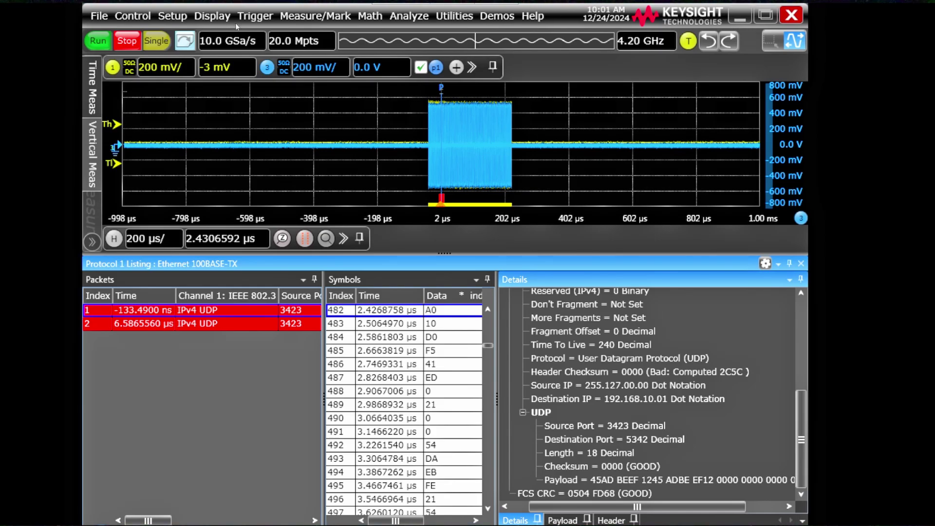
left_click(161, 40)
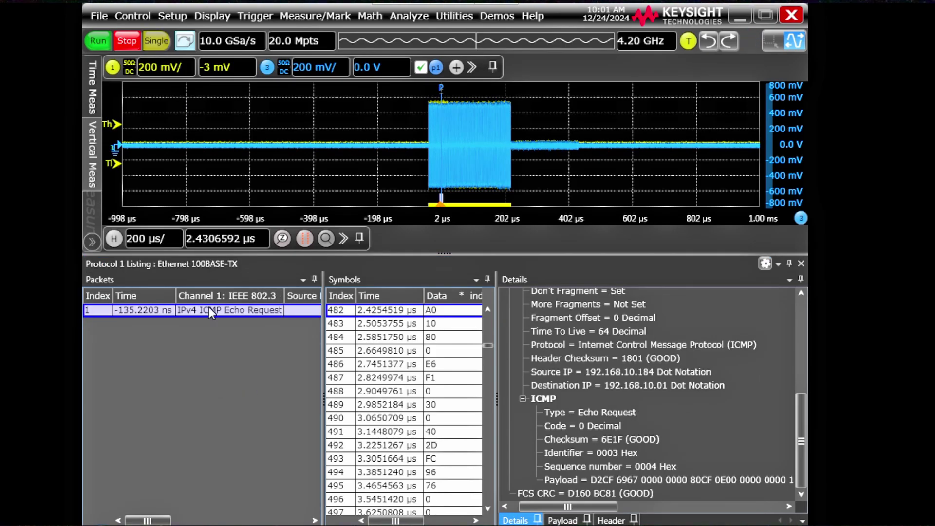
left_click(206, 312)
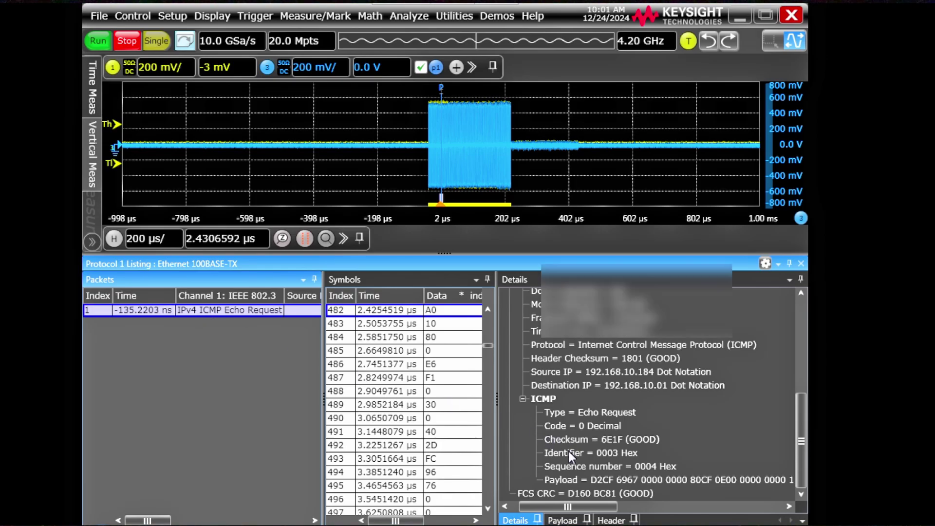
scroll(584, 452, "up", 3)
scroll(629, 462, "up", 3)
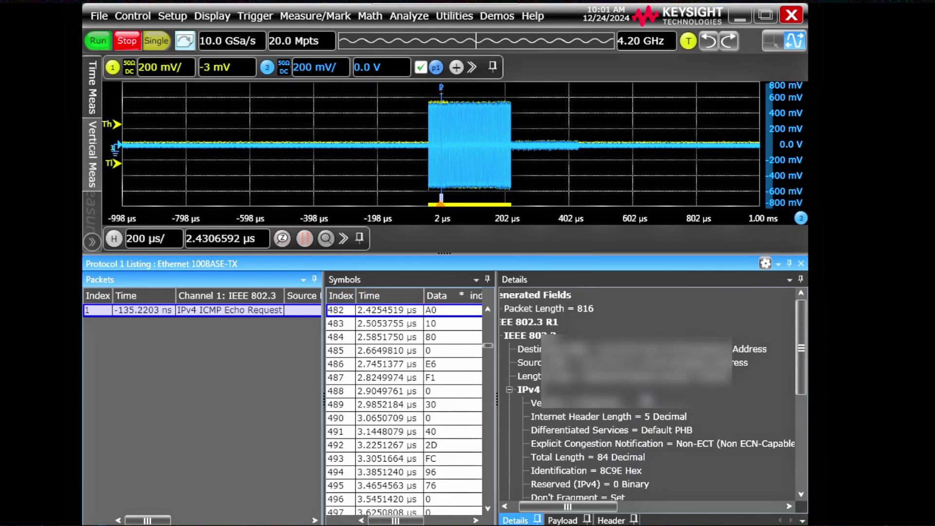
left_click(628, 363)
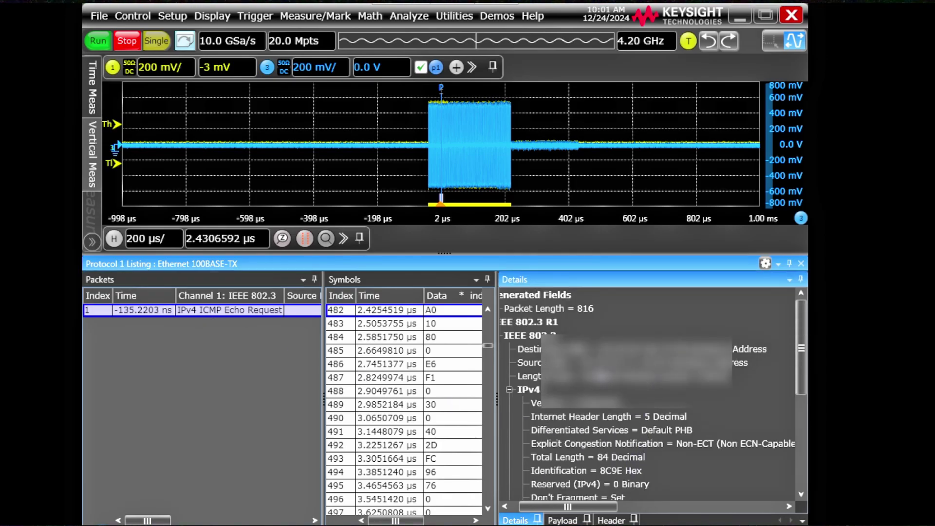
scroll(577, 422, "down", 6)
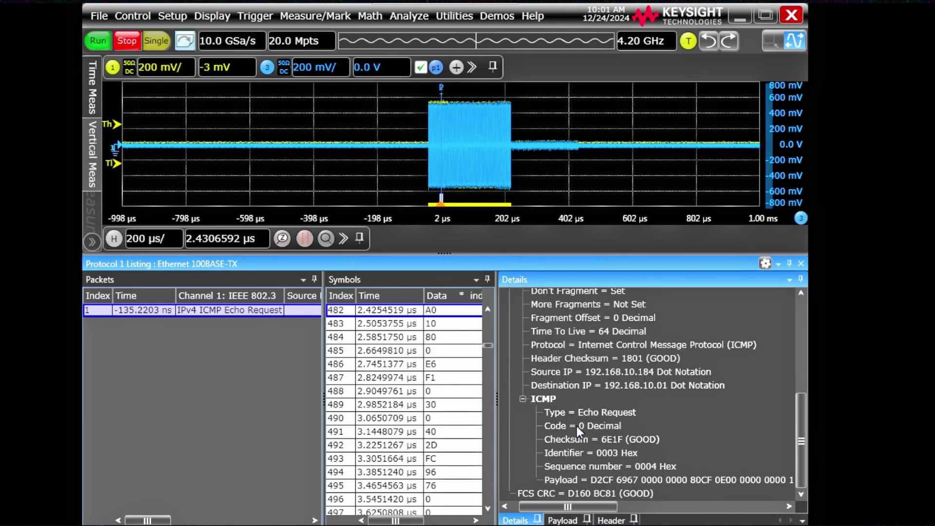
scroll(577, 425, "up", 6)
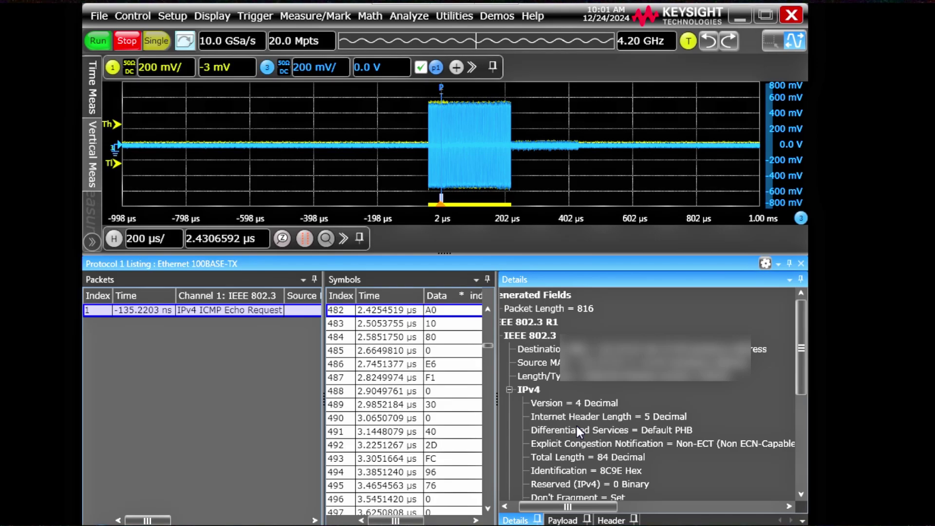
scroll(577, 425, "down", 5)
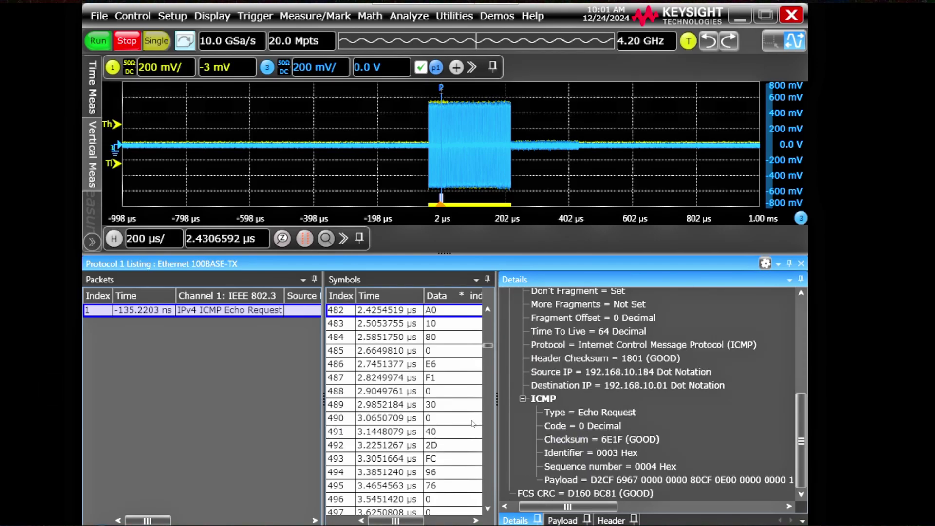
left_click_drag(537, 507, 519, 507)
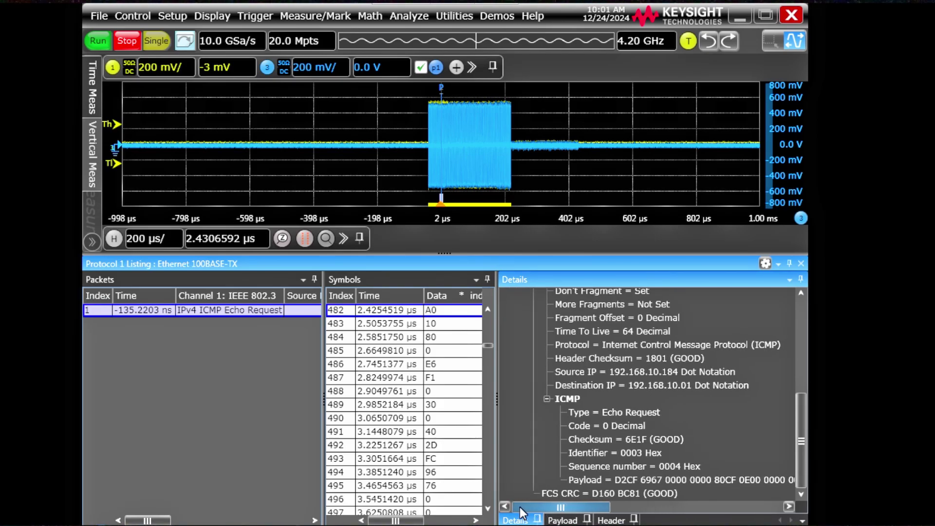